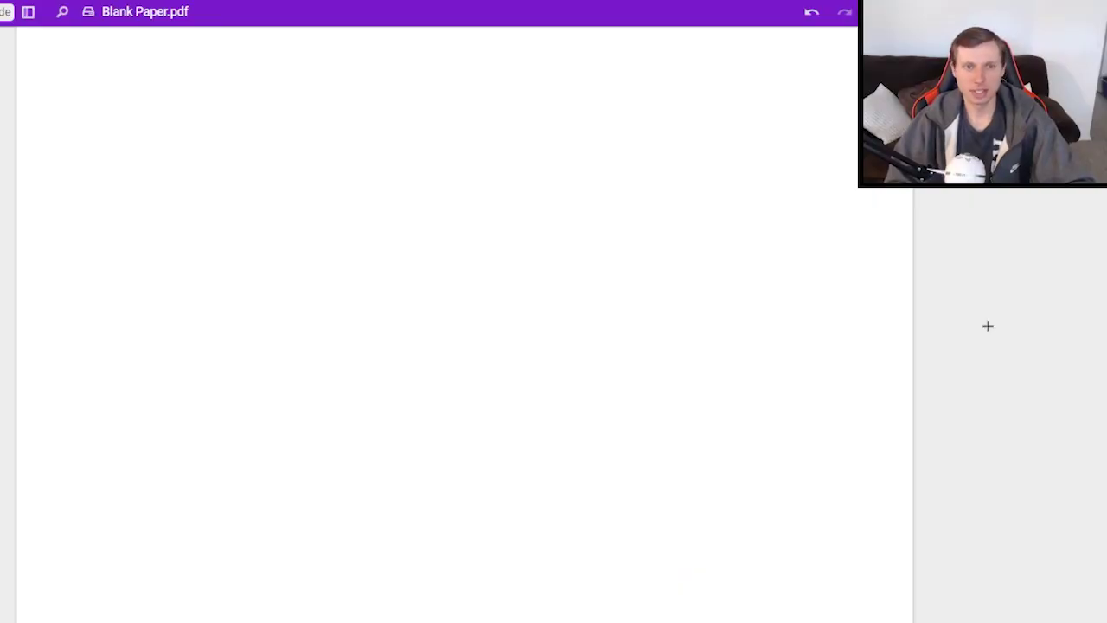
Draw the ground line, a stick figure with a throwing arm, and a horizontal launch arrow
{"action": "left_click_drag", "start_coordinate": [654, 280], "coordinate": [144, 288]}
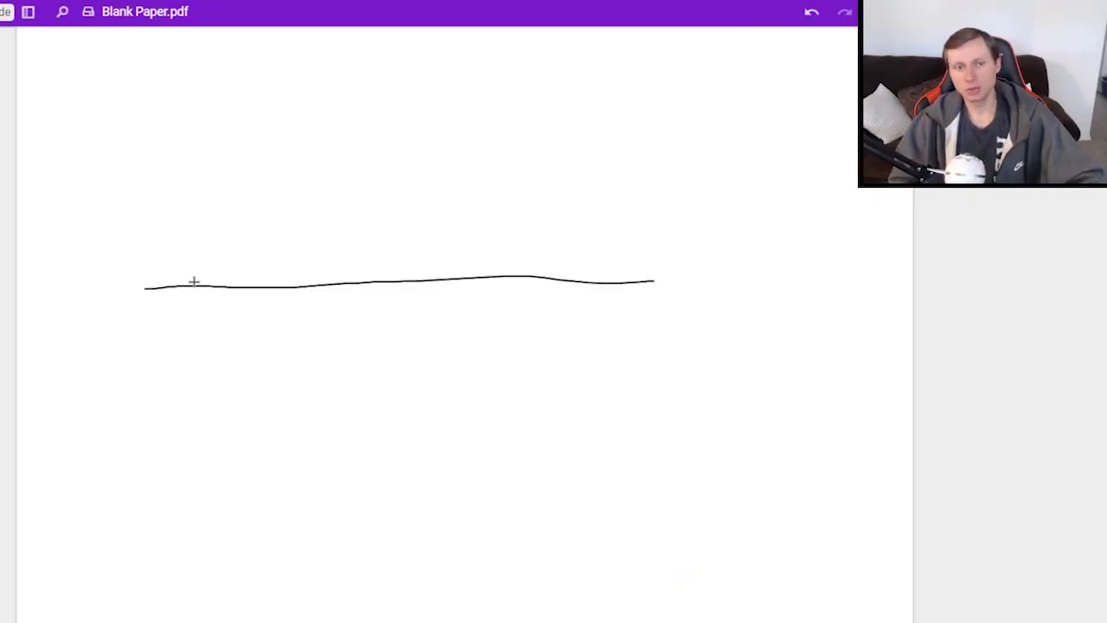
{"action": "left_click_drag", "start_coordinate": [210, 248], "coordinate": [204, 165]}
{"action": "left_click_drag", "start_coordinate": [192, 219], "coordinate": [245, 205]}
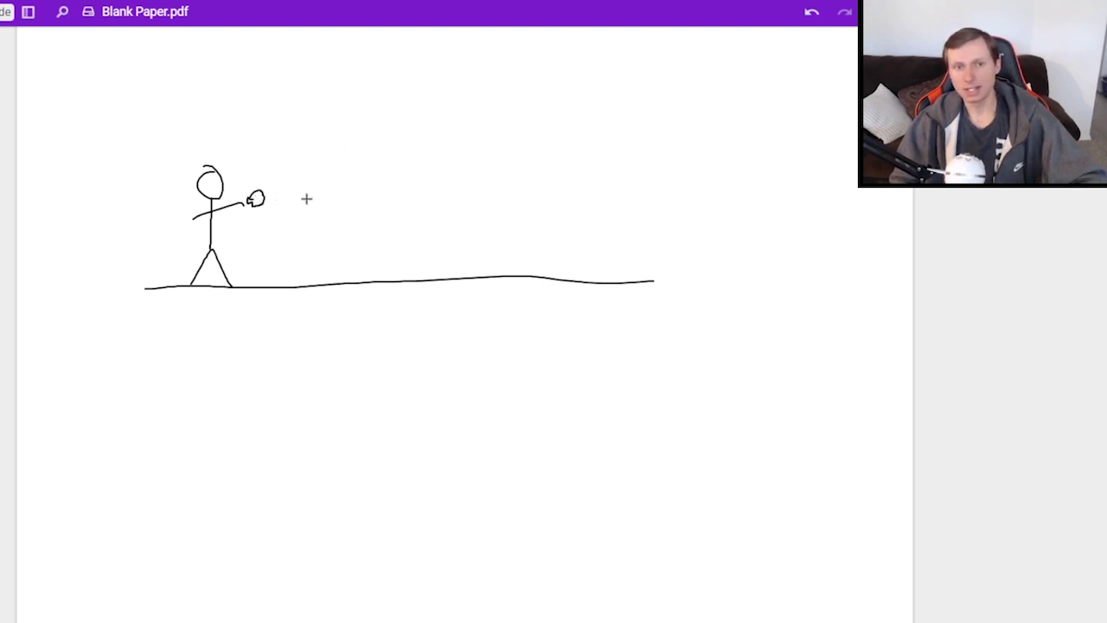
{"action": "left_click_drag", "start_coordinate": [271, 199], "coordinate": [347, 197]}
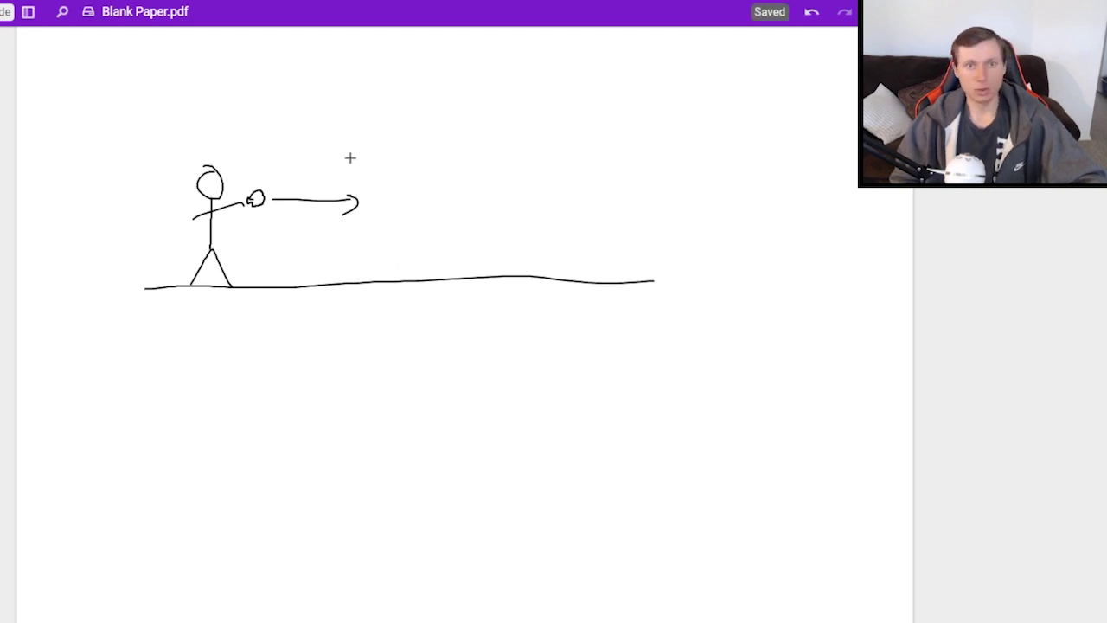
Write '12 m/s Horizontally' above the launch arrow
{"action": "left_click_drag", "start_coordinate": [305, 143], "coordinate": [304, 170]}
{"action": "left_click_drag", "start_coordinate": [319, 142], "coordinate": [325, 164]}
{"action": "left_click_drag", "start_coordinate": [374, 139], "coordinate": [361, 164]}
{"action": "left_click_drag", "start_coordinate": [386, 148], "coordinate": [382, 165]}
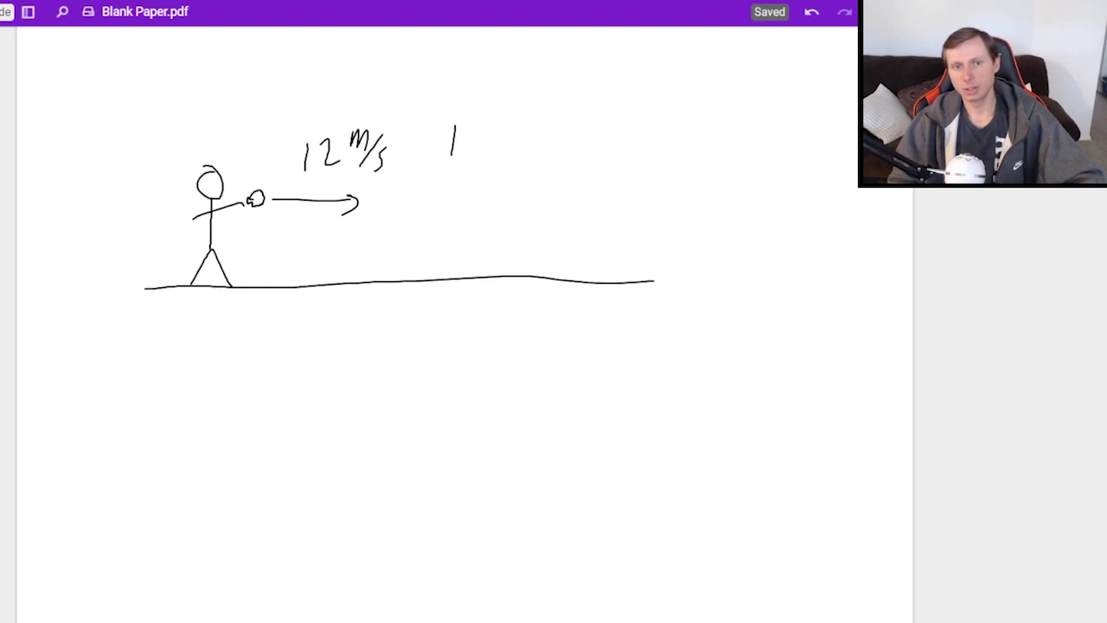
{"action": "left_click_drag", "start_coordinate": [486, 143], "coordinate": [484, 144]}
{"action": "left_click_drag", "start_coordinate": [496, 145], "coordinate": [540, 148]}
{"action": "left_click_drag", "start_coordinate": [549, 136], "coordinate": [581, 146]}
{"action": "left_click_drag", "start_coordinate": [584, 138], "coordinate": [595, 143]}
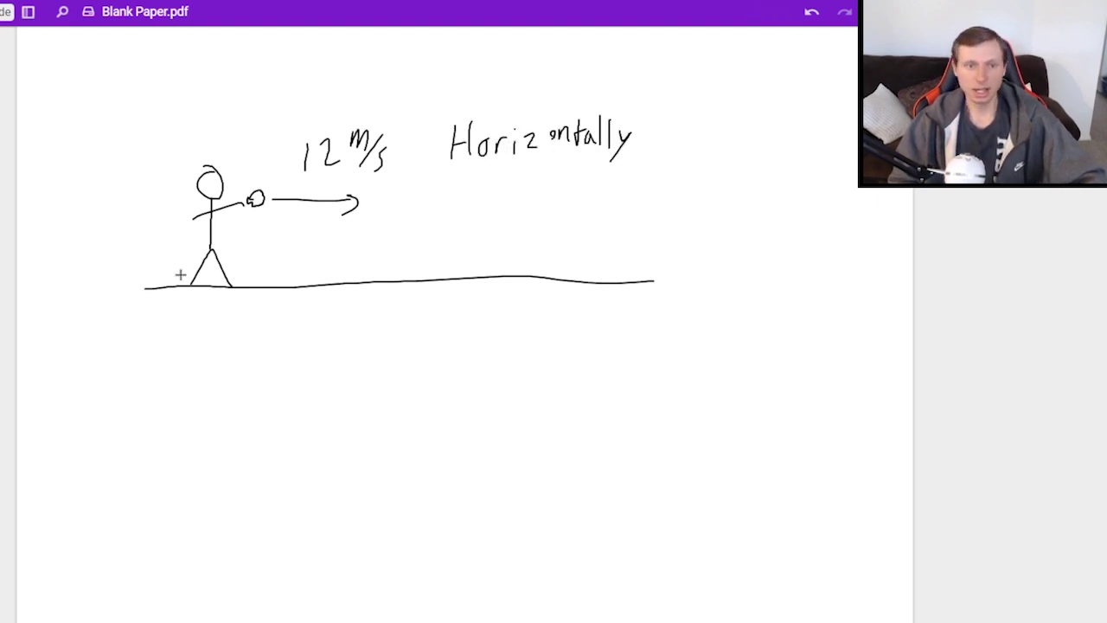
Mark the throw height as 1m and begin writing 'in the air' below the ground
{"action": "left_click_drag", "start_coordinate": [131, 278], "coordinate": [154, 276]}
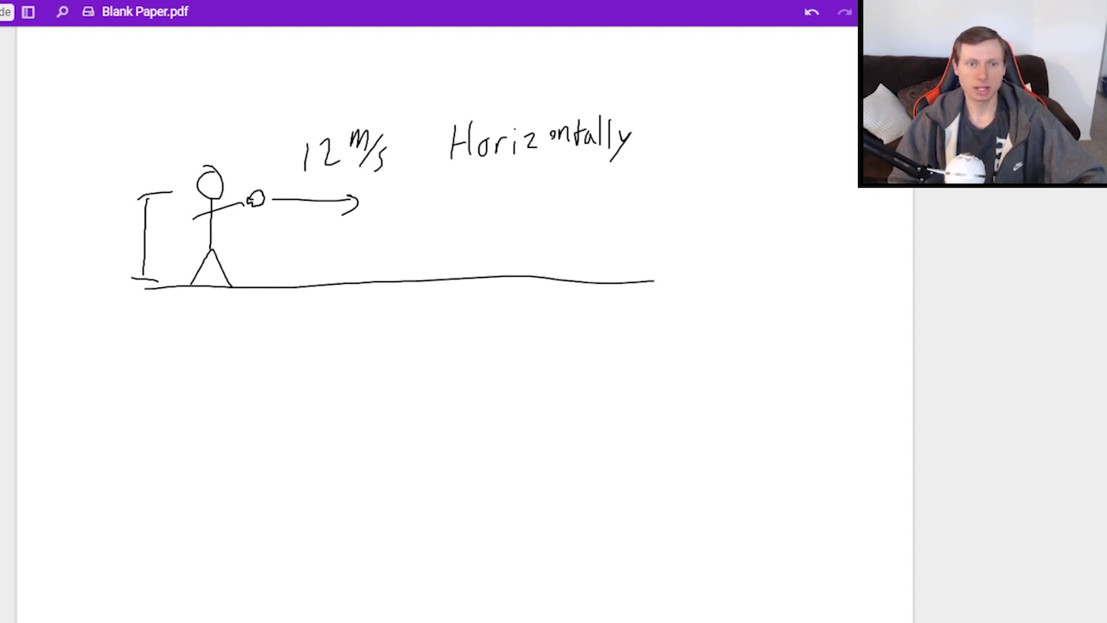
{"action": "left_click_drag", "start_coordinate": [93, 239], "coordinate": [103, 251]}
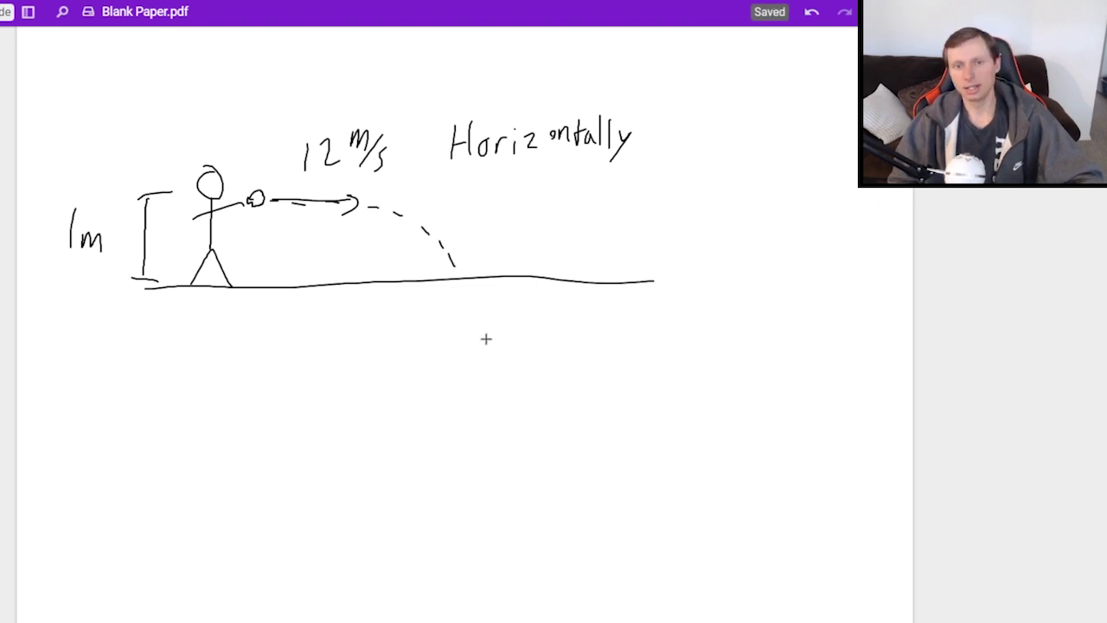
{"action": "left_click_drag", "start_coordinate": [542, 333], "coordinate": [561, 328]}
{"action": "left_click_drag", "start_coordinate": [577, 314], "coordinate": [570, 349]}
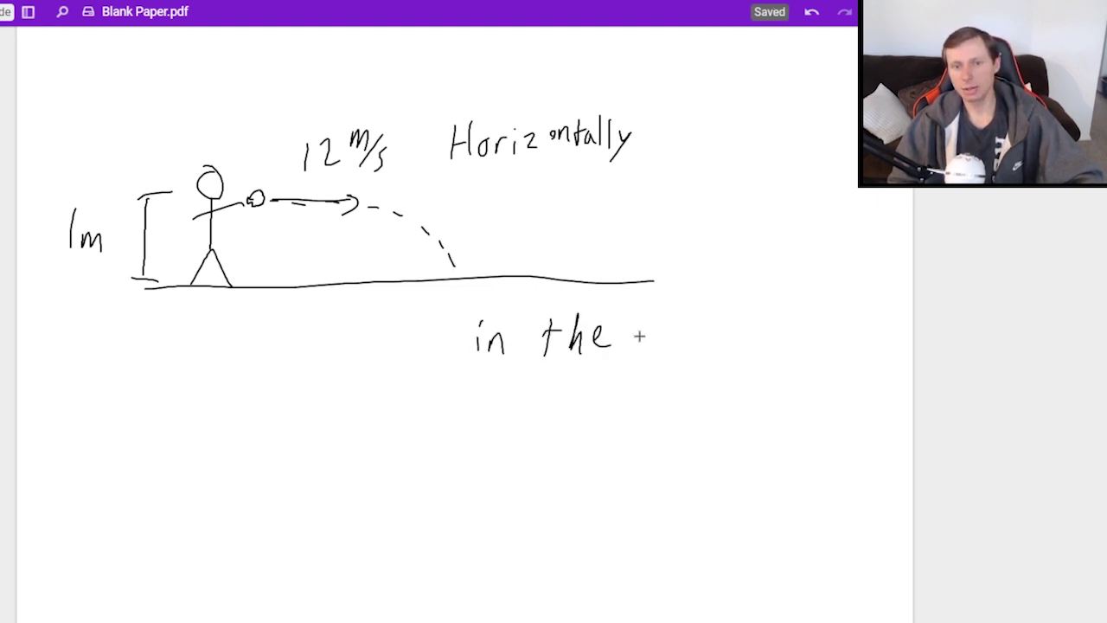
{"action": "mouse_move", "coordinate": [652, 333]}
{"action": "left_mouse_down"}
{"action": "mouse_move", "coordinate": [655, 347]}
{"action": "mouse_move", "coordinate": [679, 349]}
{"action": "left_mouse_up"}
{"action": "left_click_drag", "start_coordinate": [689, 348], "coordinate": [702, 328]}
Finish 'for 0.70 seconds' and start writing 'Acceleration' below the diagram
{"action": "left_click_drag", "start_coordinate": [481, 386], "coordinate": [477, 437]}
{"action": "left_click_drag", "start_coordinate": [474, 413], "coordinate": [500, 415]}
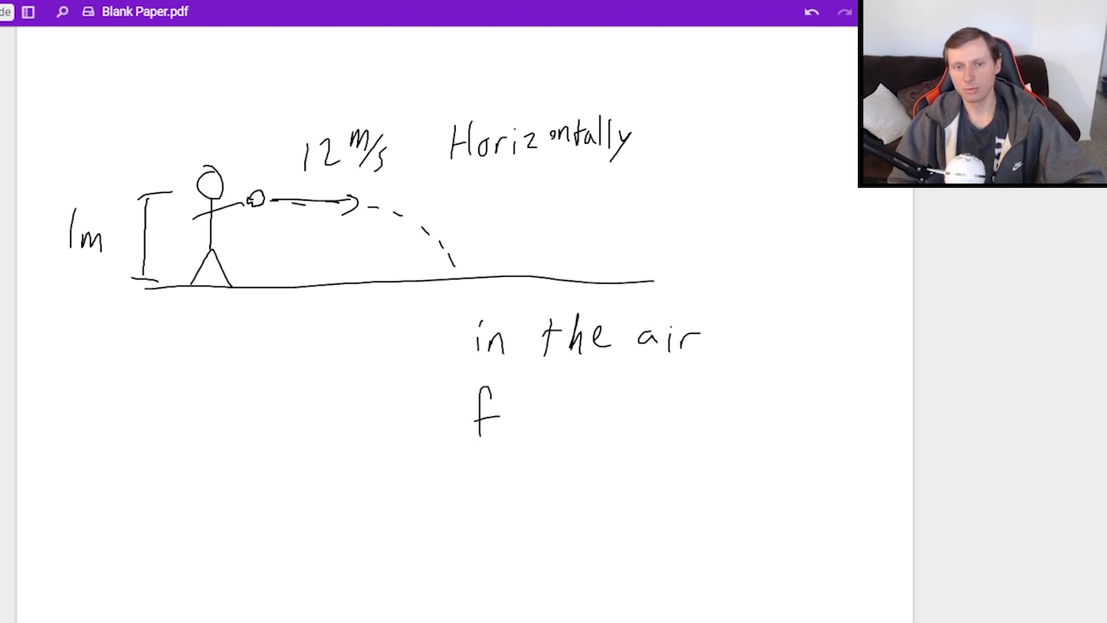
{"action": "left_click_drag", "start_coordinate": [595, 404], "coordinate": [637, 432]}
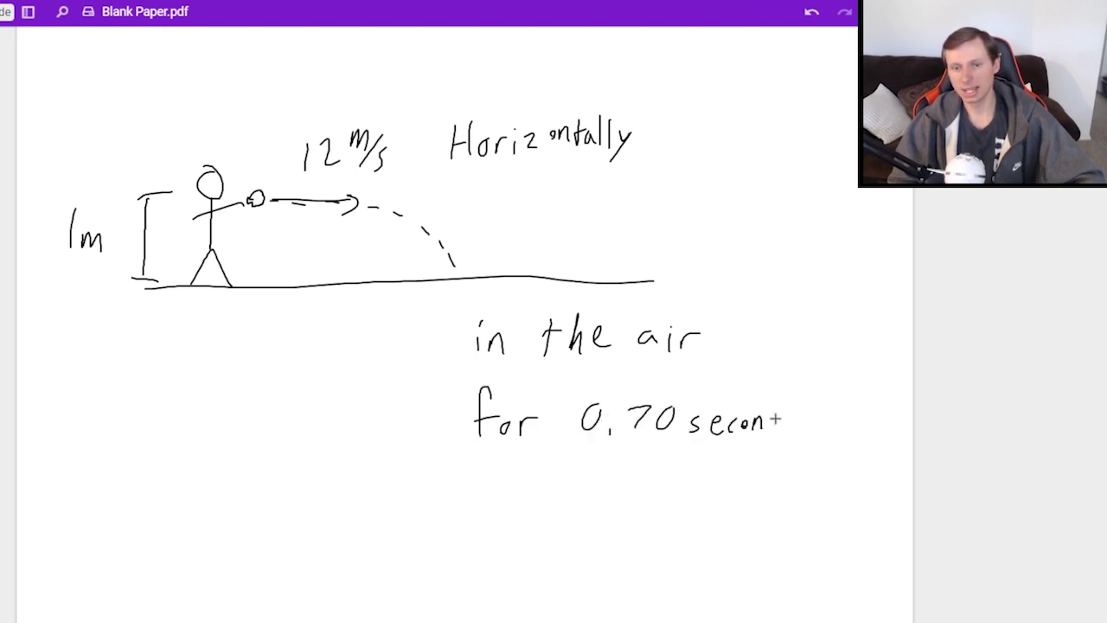
{"action": "left_click_drag", "start_coordinate": [776, 419], "coordinate": [781, 431]}
{"action": "left_click_drag", "start_coordinate": [794, 410], "coordinate": [787, 430]}
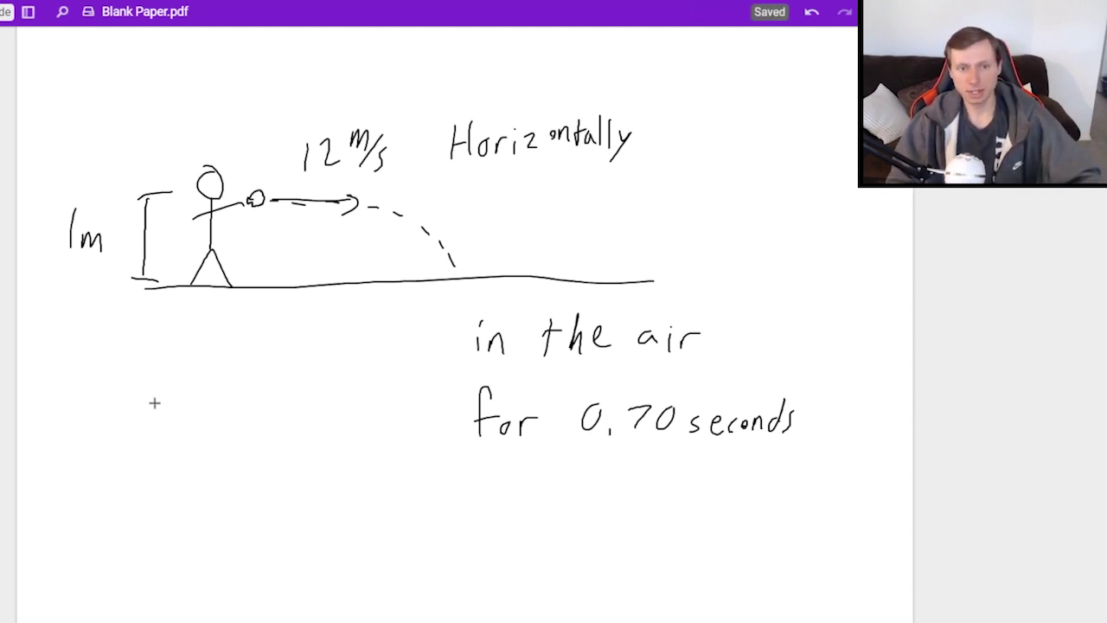
{"action": "left_click_drag", "start_coordinate": [80, 427], "coordinate": [180, 429]}
Finish writing 'Acceleration due to gravity' under the diagram
{"action": "mouse_move", "coordinate": [194, 382]}
{"action": "left_mouse_down"}
{"action": "mouse_move", "coordinate": [223, 425]}
{"action": "mouse_move", "coordinate": [263, 413]}
{"action": "mouse_move", "coordinate": [275, 424]}
{"action": "left_mouse_up"}
{"action": "mouse_move", "coordinate": [284, 408]}
{"action": "left_mouse_down"}
{"action": "mouse_move", "coordinate": [286, 431]}
{"action": "mouse_move", "coordinate": [301, 431]}
{"action": "left_mouse_up"}
{"action": "left_click_drag", "start_coordinate": [315, 415], "coordinate": [343, 432]}
{"action": "mouse_move", "coordinate": [140, 470]}
{"action": "left_mouse_down"}
{"action": "mouse_move", "coordinate": [138, 518]}
{"action": "mouse_move", "coordinate": [197, 512]}
{"action": "left_mouse_up"}
{"action": "left_click_drag", "start_coordinate": [235, 484], "coordinate": [251, 517]}
{"action": "left_click_drag", "start_coordinate": [259, 500], "coordinate": [286, 510]}
{"action": "left_click_drag", "start_coordinate": [298, 502], "coordinate": [380, 512]}
{"action": "left_click_drag", "start_coordinate": [389, 497], "coordinate": [440, 523]}
{"action": "scroll", "coordinate": [358, 427], "scroll_direction": "down", "scroll_amount": 3}
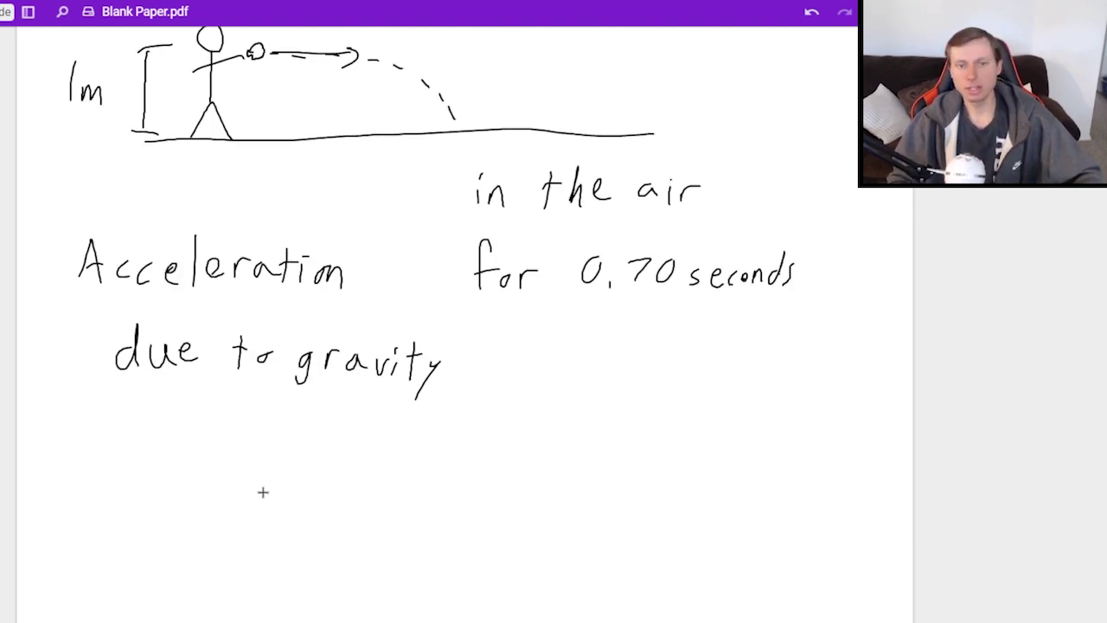
Write '-g or -9.81' beneath the gravity label
{"action": "mouse_move", "coordinate": [251, 475]}
{"action": "left_mouse_down"}
{"action": "mouse_move", "coordinate": [261, 473]}
{"action": "mouse_move", "coordinate": [253, 516]}
{"action": "left_mouse_up"}
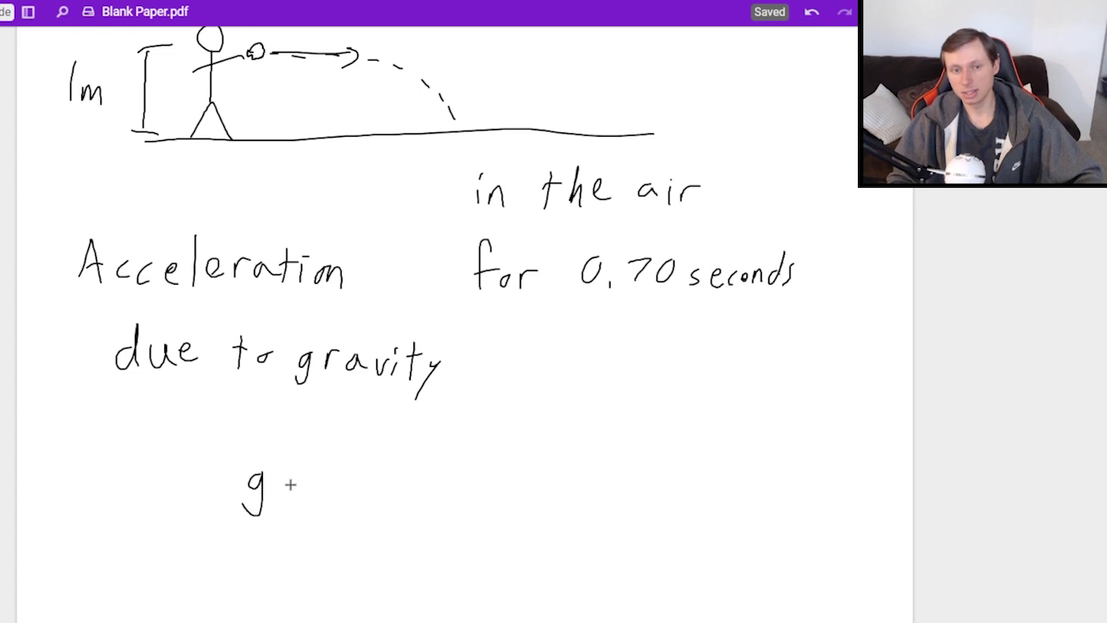
{"action": "left_click_drag", "start_coordinate": [199, 485], "coordinate": [223, 483]}
{"action": "mouse_move", "coordinate": [330, 477]}
{"action": "left_mouse_down"}
{"action": "mouse_move", "coordinate": [318, 493]}
{"action": "mouse_move", "coordinate": [354, 477]}
{"action": "mouse_move", "coordinate": [431, 476]}
{"action": "left_mouse_up"}
{"action": "mouse_move", "coordinate": [464, 467]}
{"action": "left_mouse_down"}
{"action": "mouse_move", "coordinate": [442, 500]}
{"action": "mouse_move", "coordinate": [510, 481]}
{"action": "left_mouse_up"}
{"action": "left_click_drag", "start_coordinate": [530, 464], "coordinate": [530, 502]}
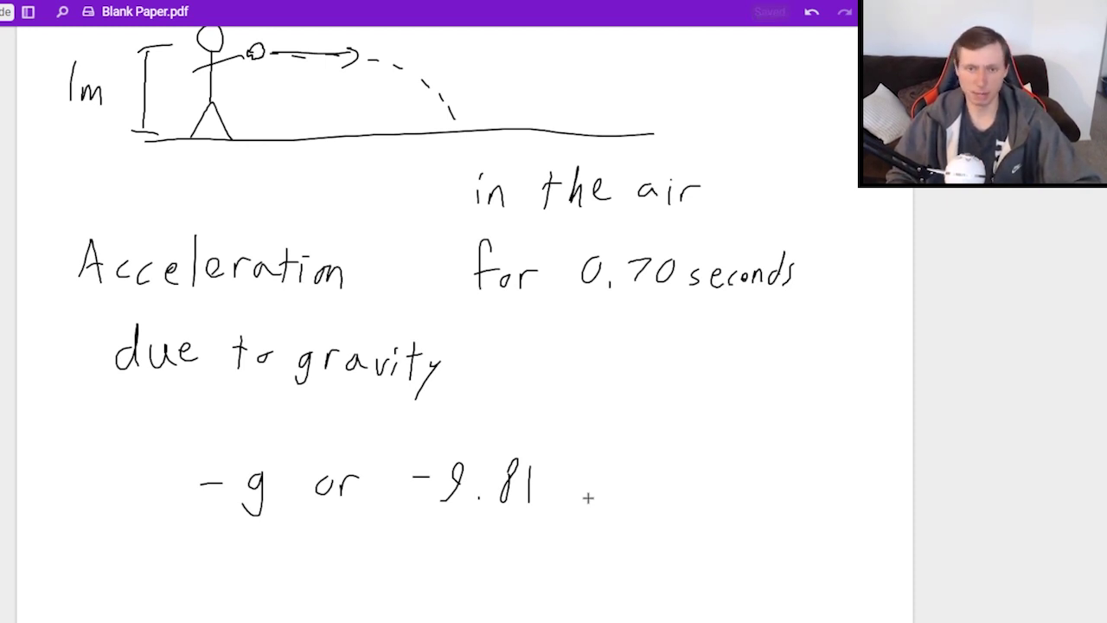
{"action": "scroll", "coordinate": [584, 498], "scroll_direction": "up", "scroll_amount": 3}
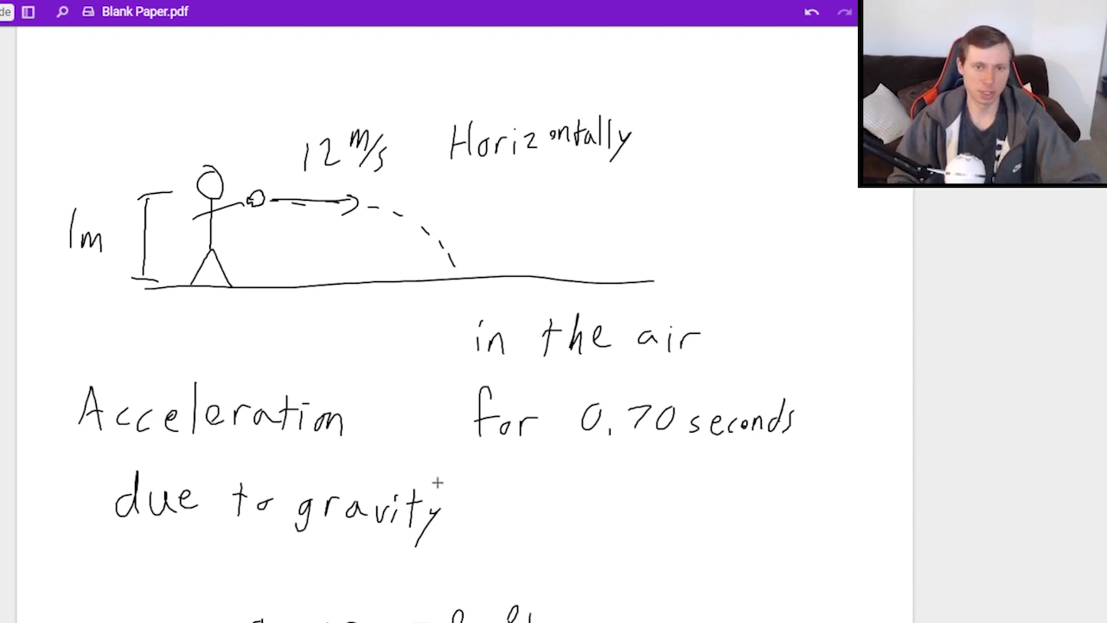
Write an underlined 'y-axis' heading at the top of the next page
{"action": "scroll", "coordinate": [438, 489], "scroll_direction": "down", "scroll_amount": 3}
{"action": "scroll", "coordinate": [519, 372], "scroll_direction": "down", "scroll_amount": 2}
{"action": "scroll", "coordinate": [597, 262], "scroll_direction": "down", "scroll_amount": 2}
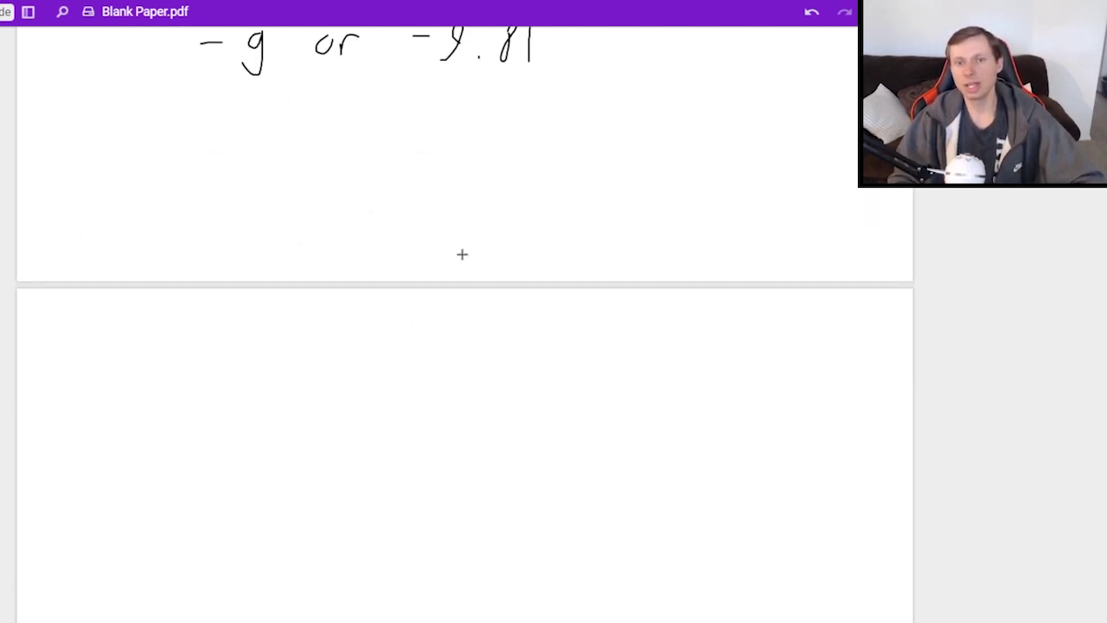
{"action": "scroll", "coordinate": [462, 254], "scroll_direction": "down", "scroll_amount": 2}
{"action": "scroll", "coordinate": [435, 190], "scroll_direction": "down", "scroll_amount": 2}
{"action": "left_click_drag", "start_coordinate": [412, 127], "coordinate": [406, 179]}
{"action": "left_click_drag", "start_coordinate": [455, 134], "coordinate": [536, 154]}
{"action": "left_click_drag", "start_coordinate": [535, 128], "coordinate": [520, 156]}
{"action": "left_click_drag", "start_coordinate": [575, 124], "coordinate": [563, 155]}
{"action": "left_click_drag", "start_coordinate": [382, 192], "coordinate": [603, 188]}
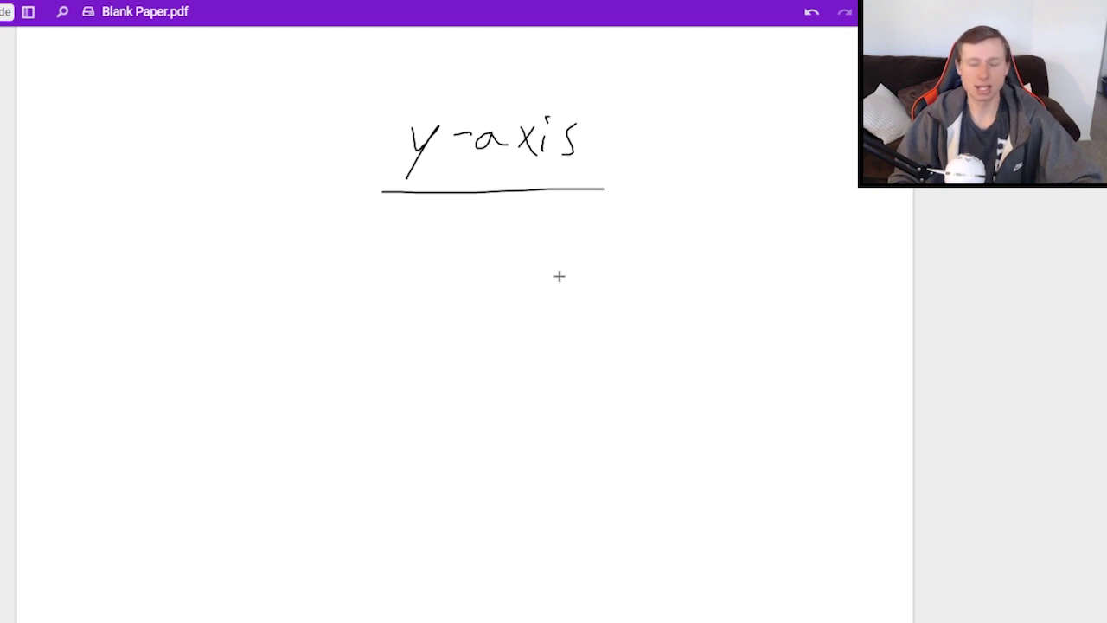
Underline '0.70 seconds' on the diagram page, then return to the y-axis page
{"action": "scroll", "coordinate": [546, 265], "scroll_direction": "up", "scroll_amount": 5}
{"action": "scroll", "coordinate": [557, 274], "scroll_direction": "up", "scroll_amount": 5}
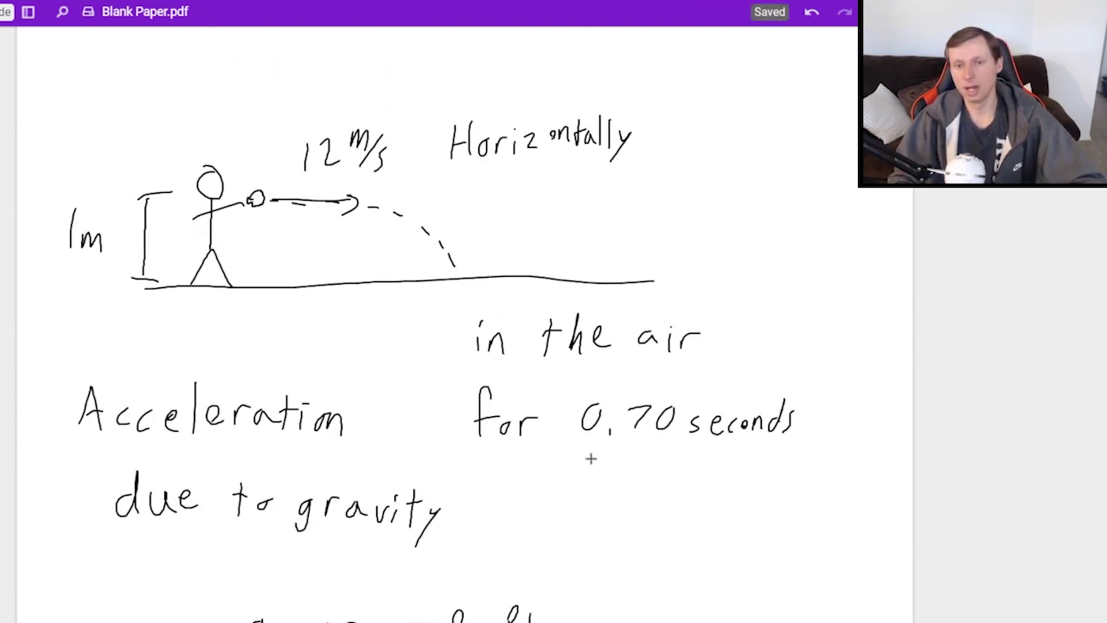
{"action": "left_click_drag", "start_coordinate": [576, 462], "coordinate": [799, 476]}
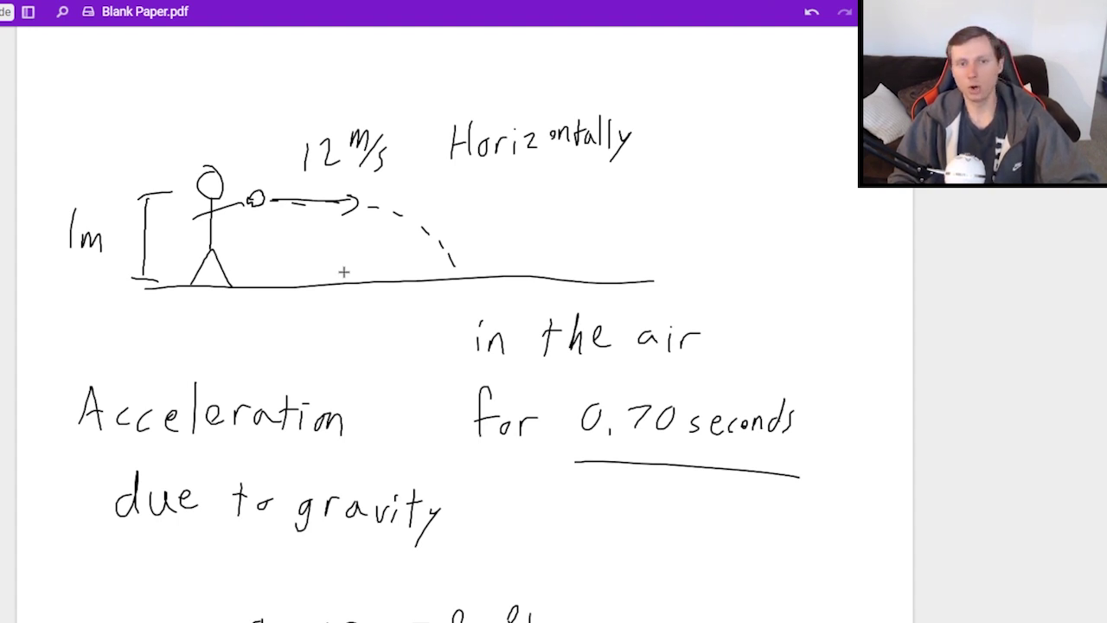
{"action": "scroll", "coordinate": [345, 299], "scroll_direction": "down", "scroll_amount": 3}
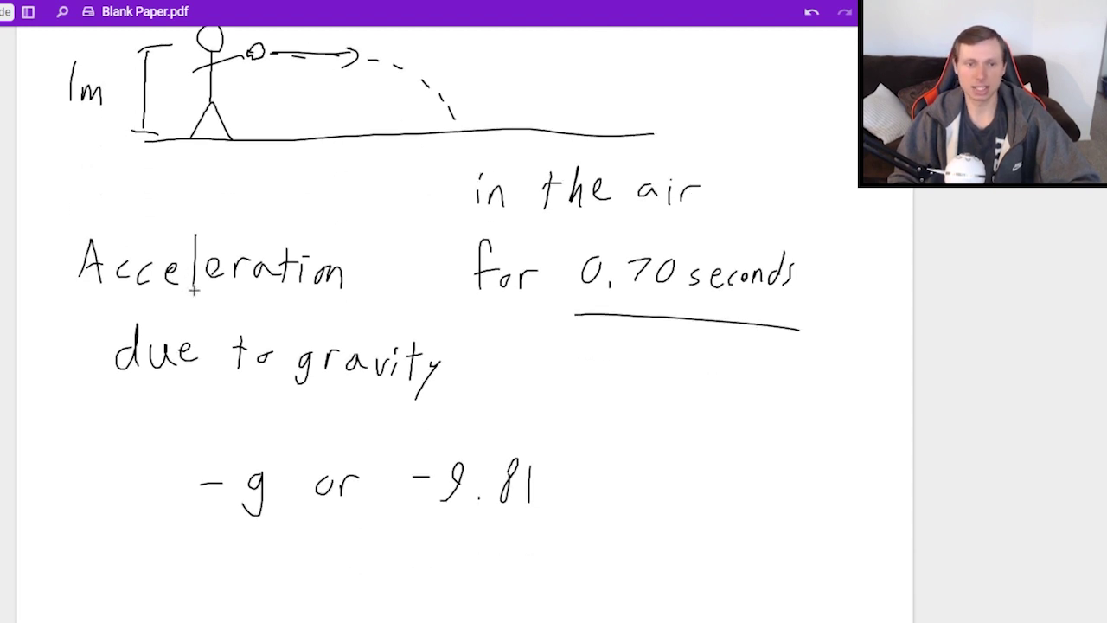
{"action": "scroll", "coordinate": [370, 390], "scroll_direction": "down", "scroll_amount": 10}
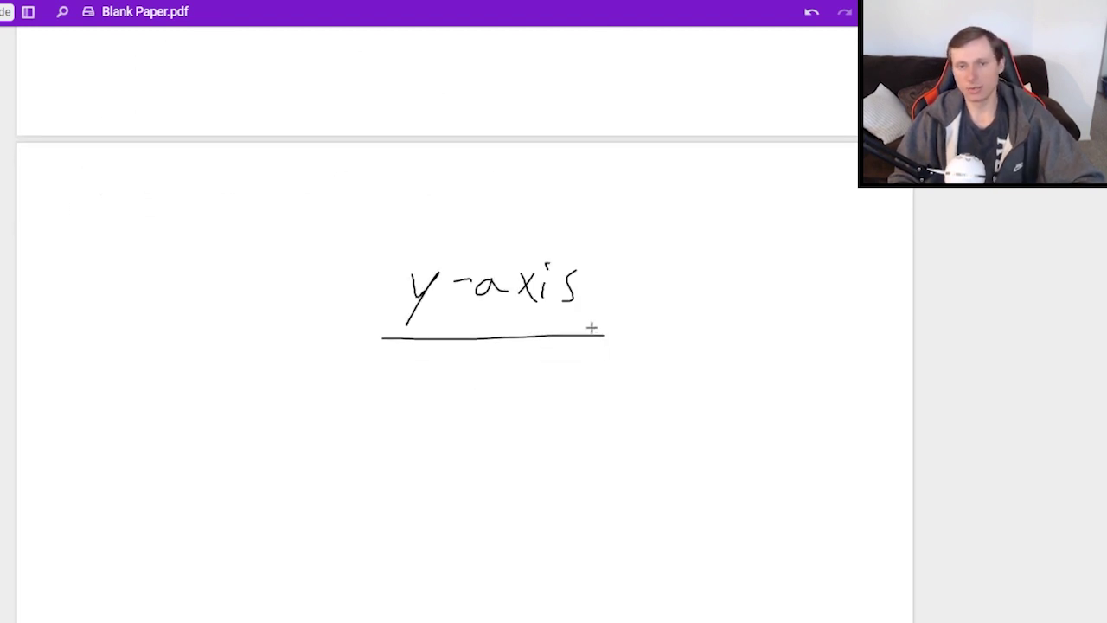
{"action": "scroll", "coordinate": [502, 401], "scroll_direction": "down", "scroll_amount": 3}
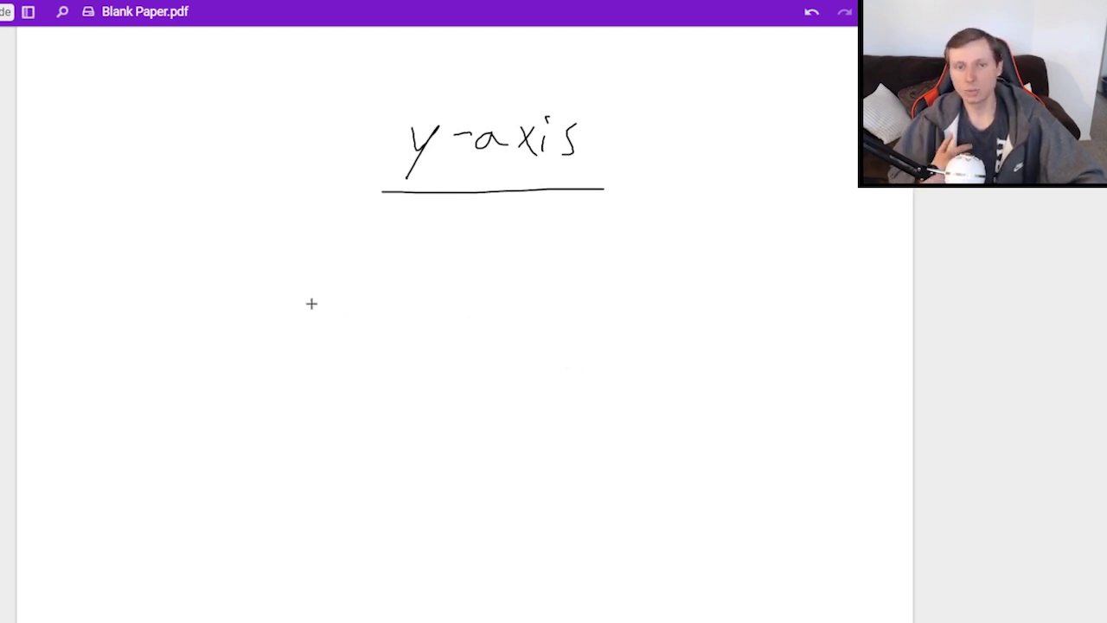
List Vi, Vf, a, t and Δy under the y-axis heading, then return to the diagram
{"action": "mouse_move", "coordinate": [263, 268]}
{"action": "left_mouse_down"}
{"action": "mouse_move", "coordinate": [288, 270]}
{"action": "mouse_move", "coordinate": [299, 311]}
{"action": "left_mouse_up"}
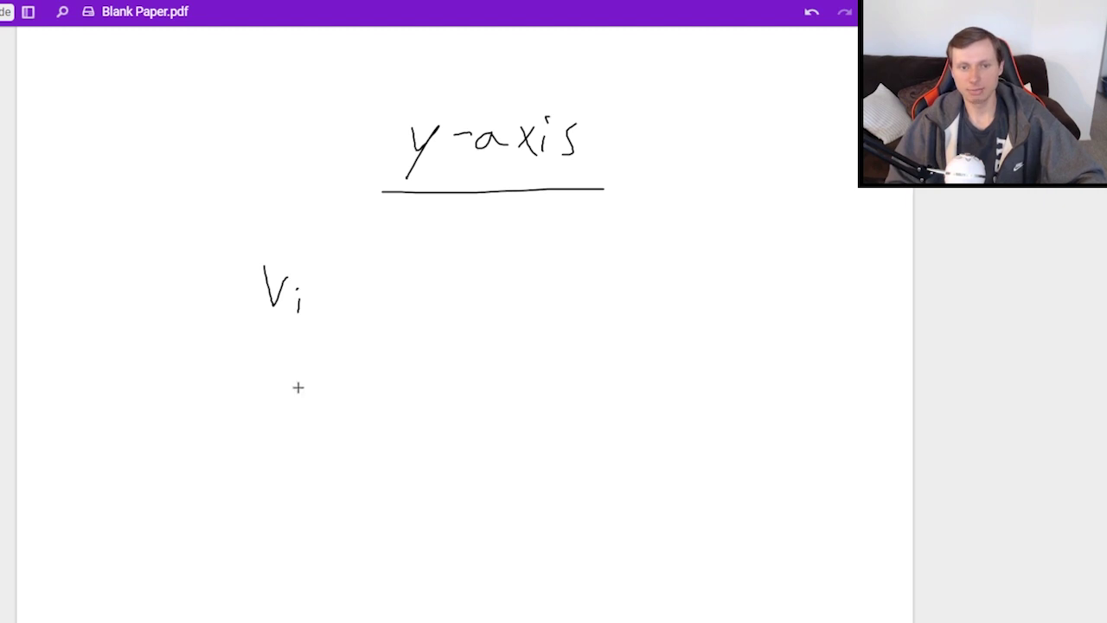
{"action": "left_click_drag", "start_coordinate": [265, 365], "coordinate": [285, 368]}
{"action": "mouse_move", "coordinate": [299, 385]}
{"action": "left_mouse_down"}
{"action": "mouse_move", "coordinate": [300, 408]}
{"action": "mouse_move", "coordinate": [309, 393]}
{"action": "left_mouse_up"}
{"action": "mouse_move", "coordinate": [284, 452]}
{"action": "left_mouse_down"}
{"action": "mouse_move", "coordinate": [282, 476]}
{"action": "mouse_move", "coordinate": [308, 476]}
{"action": "left_mouse_up"}
{"action": "scroll", "coordinate": [280, 398], "scroll_direction": "down", "scroll_amount": 3}
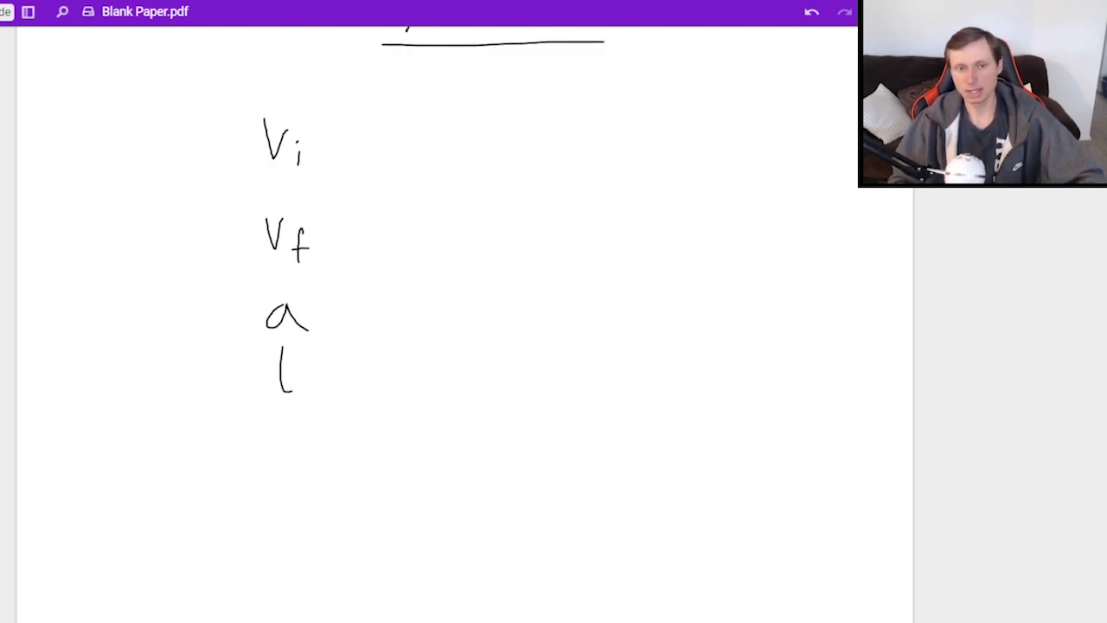
{"action": "left_click_drag", "start_coordinate": [313, 423], "coordinate": [319, 442]}
{"action": "left_click_drag", "start_coordinate": [331, 421], "coordinate": [293, 474]}
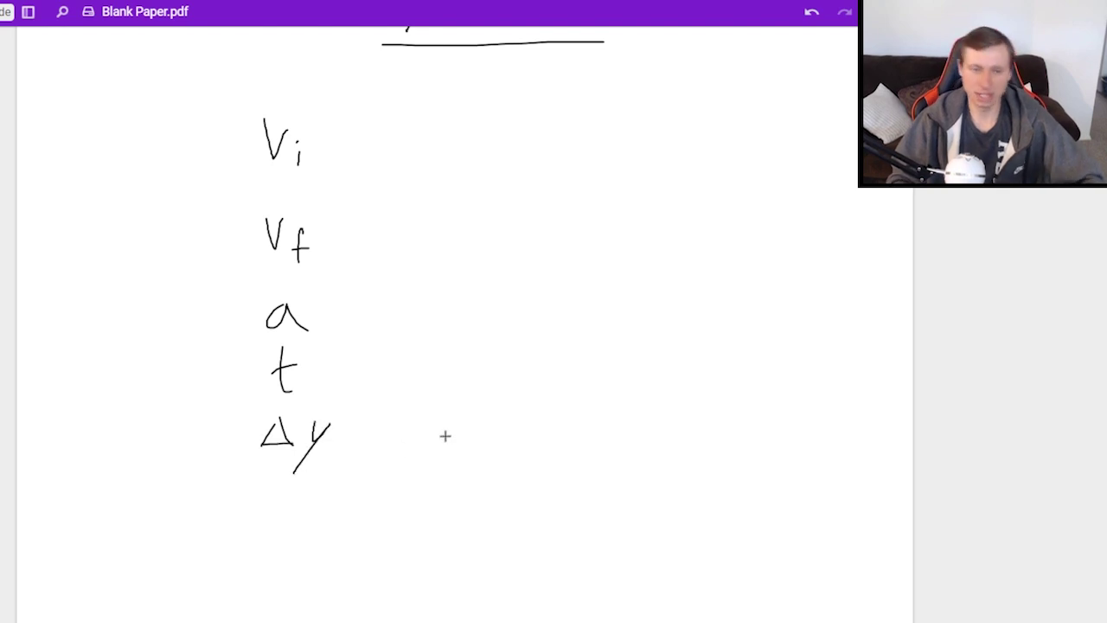
{"action": "scroll", "coordinate": [444, 436], "scroll_direction": "up", "scroll_amount": 2}
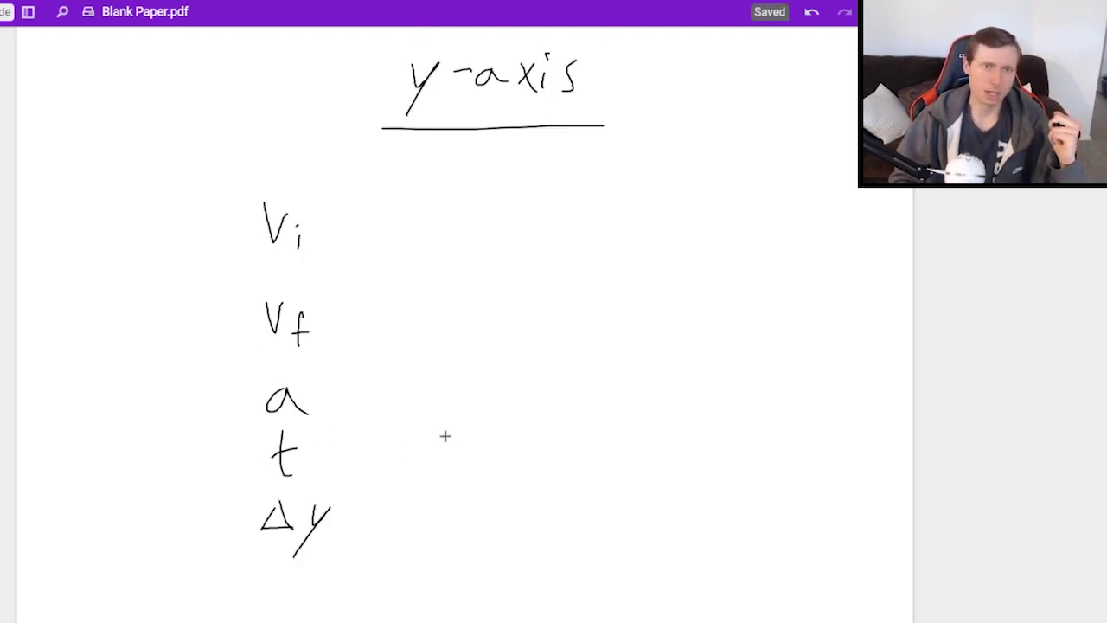
{"action": "scroll", "coordinate": [445, 436], "scroll_direction": "up", "scroll_amount": 5}
{"action": "scroll", "coordinate": [444, 436], "scroll_direction": "up", "scroll_amount": 5}
{"action": "scroll", "coordinate": [444, 436], "scroll_direction": "up", "scroll_amount": 1}
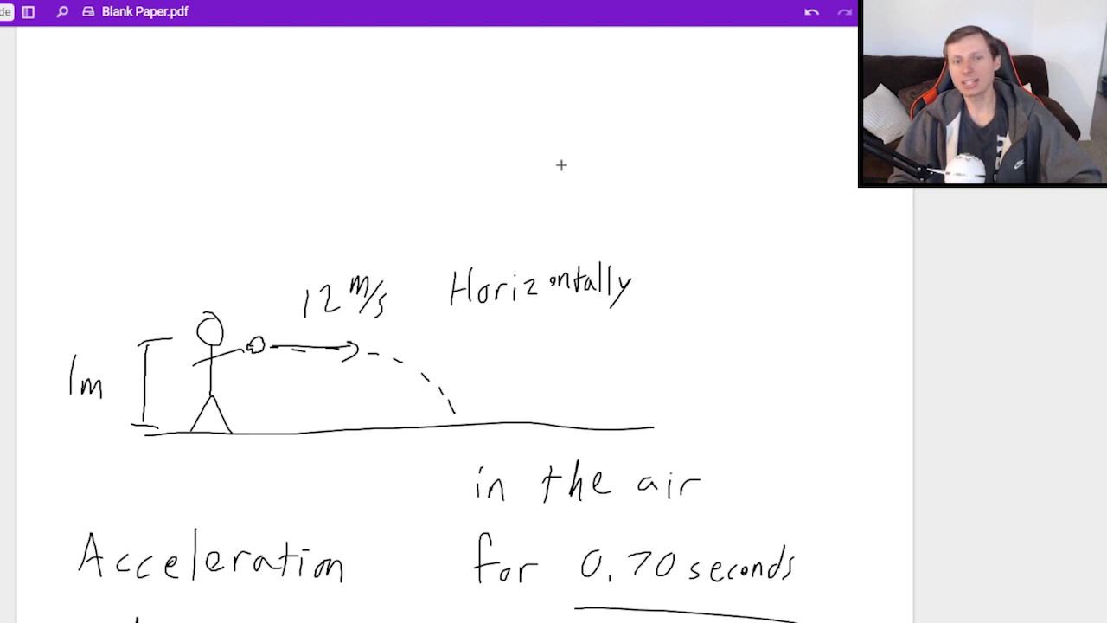
Label 12 m/s as Vx with an arrow, write Vy, and underline Horizontally
{"action": "left_click_drag", "start_coordinate": [330, 228], "coordinate": [337, 263]}
{"action": "mouse_move", "coordinate": [298, 159]}
{"action": "left_mouse_down"}
{"action": "mouse_move", "coordinate": [308, 189]}
{"action": "mouse_move", "coordinate": [327, 146]}
{"action": "left_mouse_up"}
{"action": "mouse_move", "coordinate": [324, 174]}
{"action": "left_mouse_down"}
{"action": "mouse_move", "coordinate": [351, 193]}
{"action": "mouse_move", "coordinate": [325, 194]}
{"action": "left_mouse_up"}
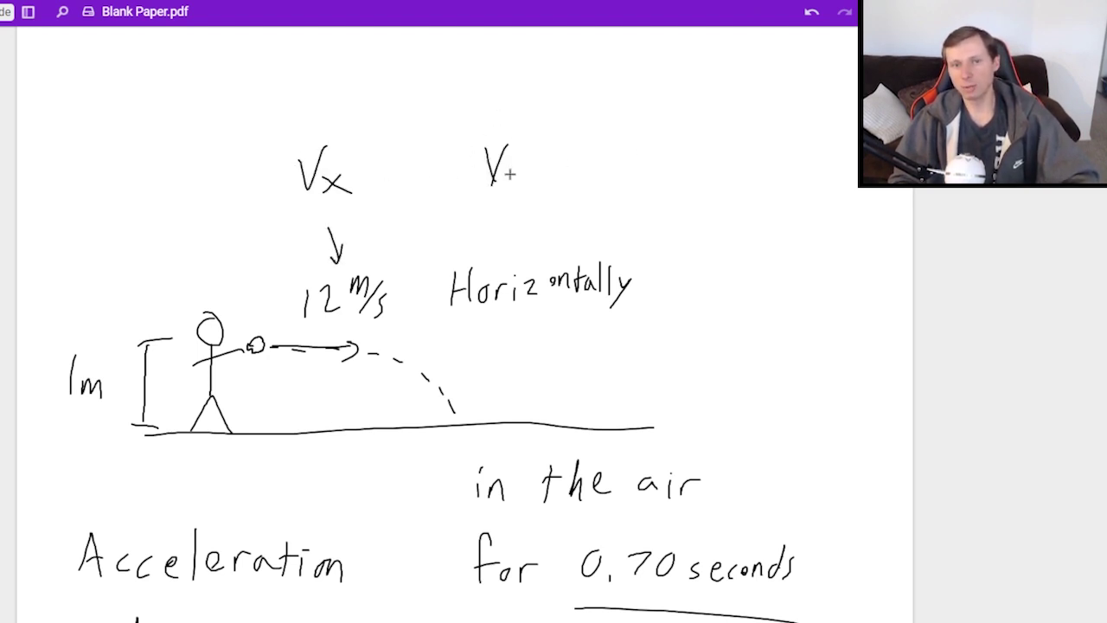
{"action": "left_click_drag", "start_coordinate": [510, 170], "coordinate": [498, 211]}
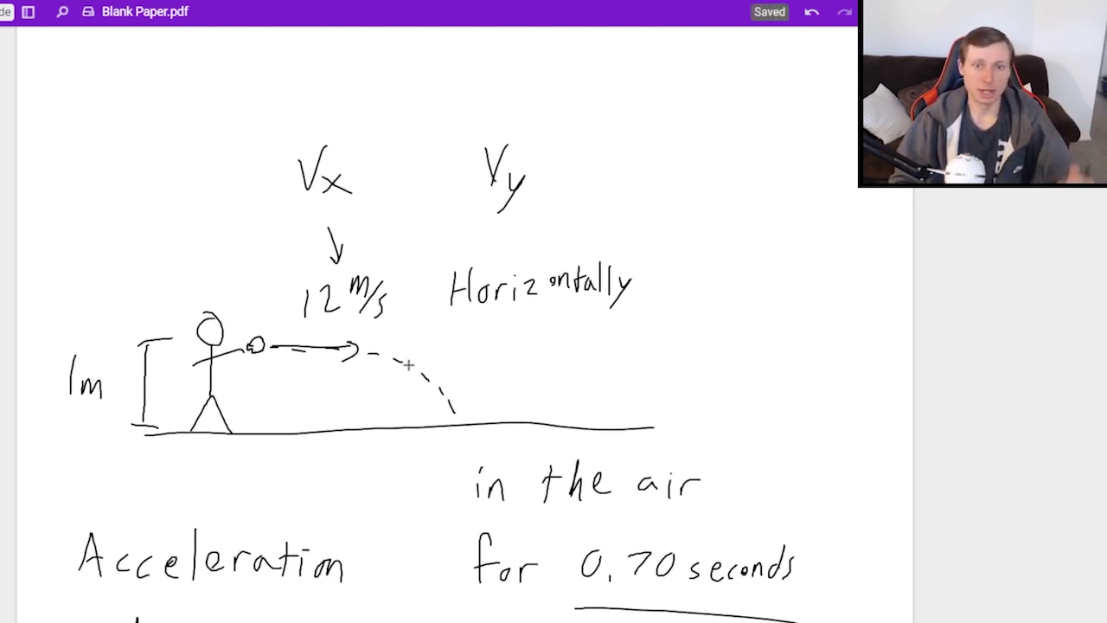
{"action": "left_click_drag", "start_coordinate": [457, 309], "coordinate": [637, 307]}
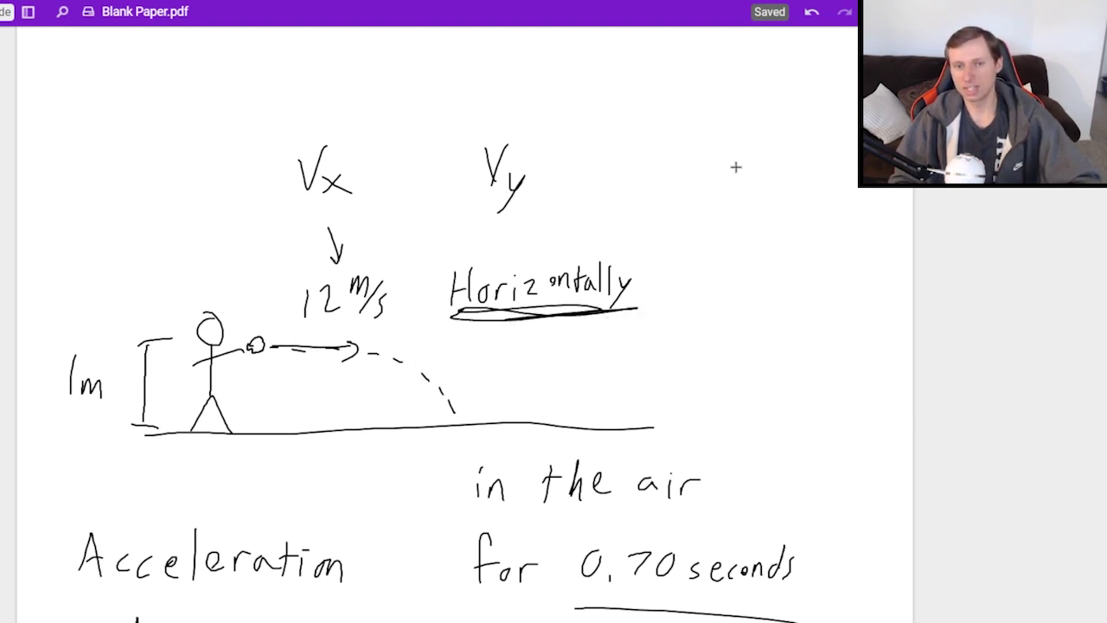
Complete Vy = 0 and go back to the y-axis list
{"action": "left_click_drag", "start_coordinate": [553, 163], "coordinate": [581, 161]}
{"action": "left_click_drag", "start_coordinate": [556, 174], "coordinate": [643, 152]}
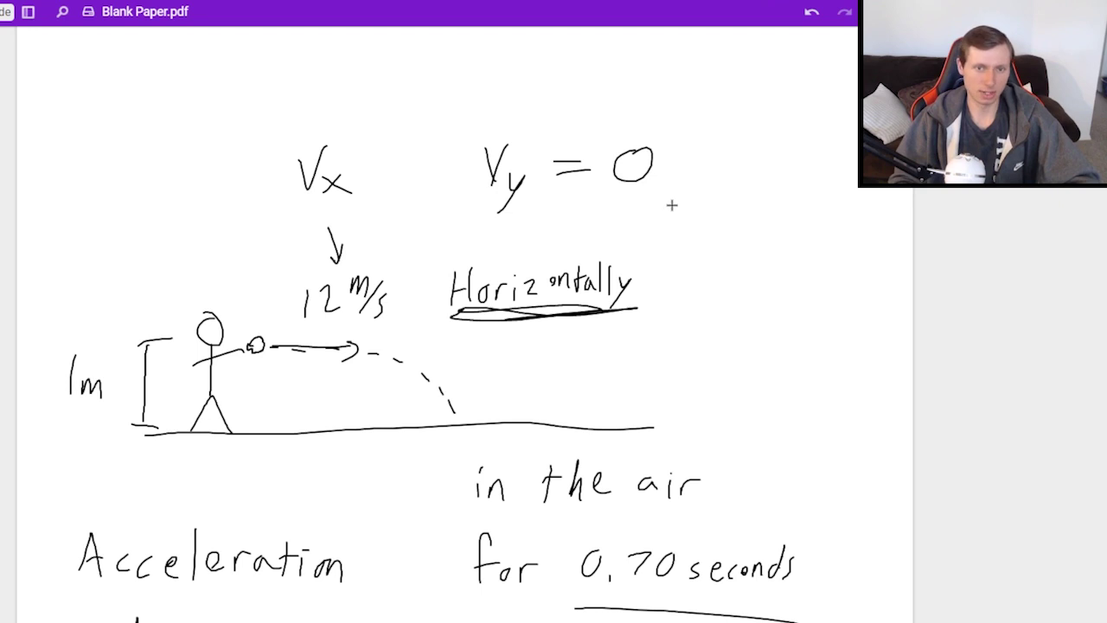
{"action": "scroll", "coordinate": [672, 205], "scroll_direction": "down", "scroll_amount": 10}
{"action": "scroll", "coordinate": [534, 250], "scroll_direction": "down", "scroll_amount": 2}
{"action": "scroll", "coordinate": [346, 270], "scroll_direction": "down", "scroll_amount": 2}
{"action": "left_click_drag", "start_coordinate": [407, 267], "coordinate": [405, 264]}
Write a = ? and t = .70 in the y-axis list and begin Δy's equals sign
{"action": "scroll", "coordinate": [461, 290], "scroll_direction": "down", "scroll_amount": 3}
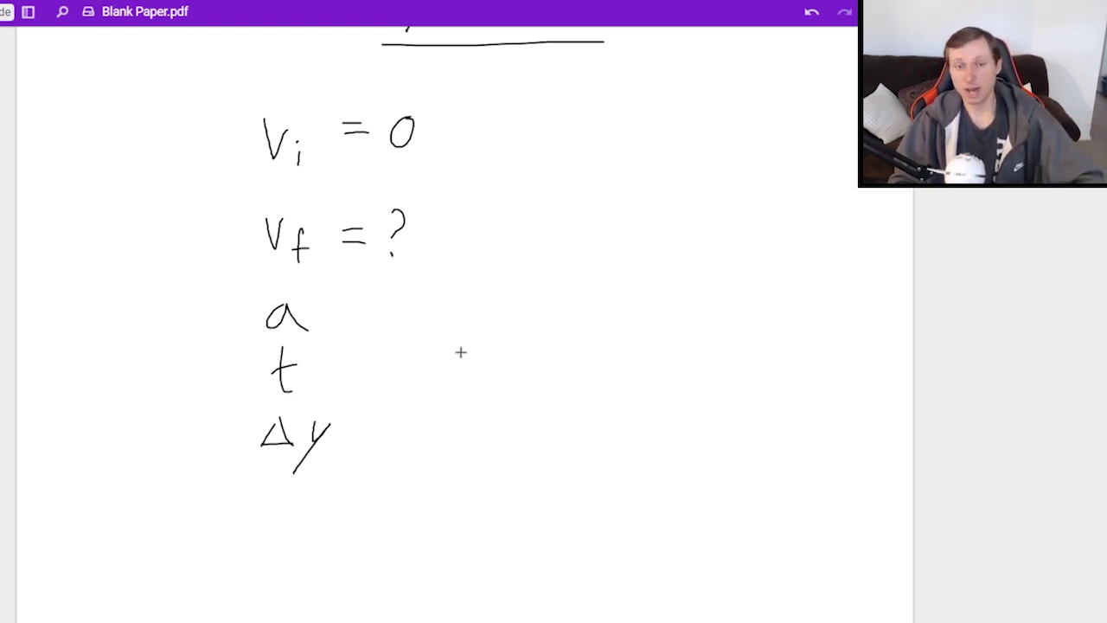
{"action": "left_click_drag", "start_coordinate": [326, 313], "coordinate": [347, 312]}
{"action": "left_click_drag", "start_coordinate": [325, 323], "coordinate": [394, 308]}
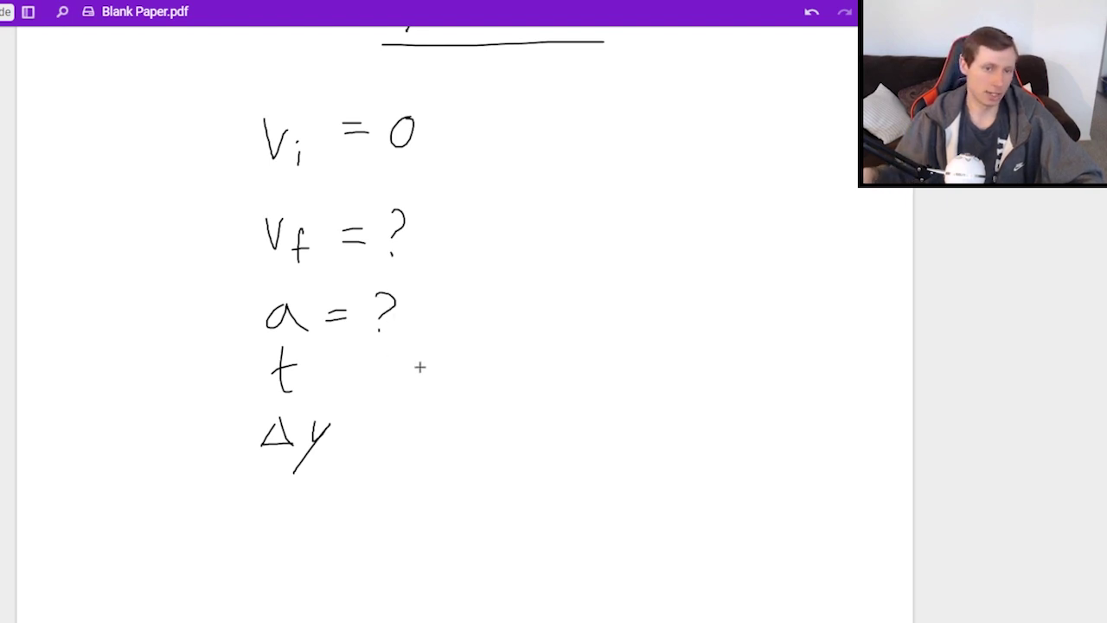
{"action": "left_click_drag", "start_coordinate": [333, 367], "coordinate": [360, 366]}
{"action": "left_click_drag", "start_coordinate": [334, 377], "coordinate": [361, 376]}
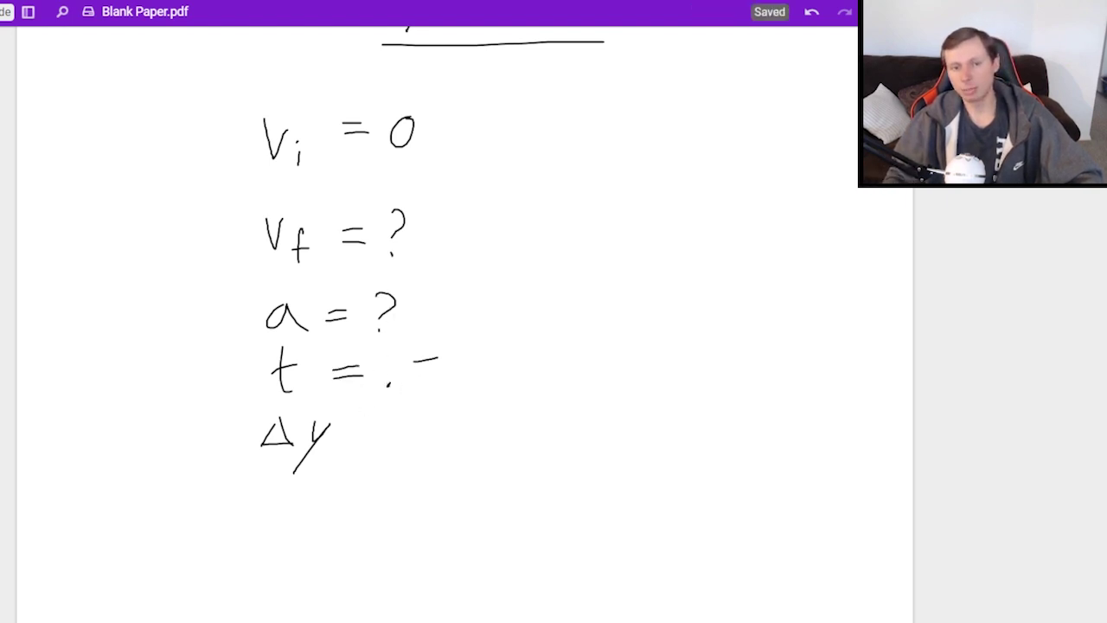
{"action": "left_click_drag", "start_coordinate": [437, 358], "coordinate": [418, 386]}
{"action": "left_click_drag", "start_coordinate": [458, 362], "coordinate": [457, 362]}
{"action": "mouse_move", "coordinate": [347, 432]}
{"action": "left_mouse_down"}
{"action": "mouse_move", "coordinate": [421, 438]}
{"action": "mouse_move", "coordinate": [435, 456]}
{"action": "left_mouse_up"}
Scroll up to check the diagram and -9.81 note, then back down to the givens
{"action": "scroll", "coordinate": [471, 482], "scroll_direction": "up", "scroll_amount": 5}
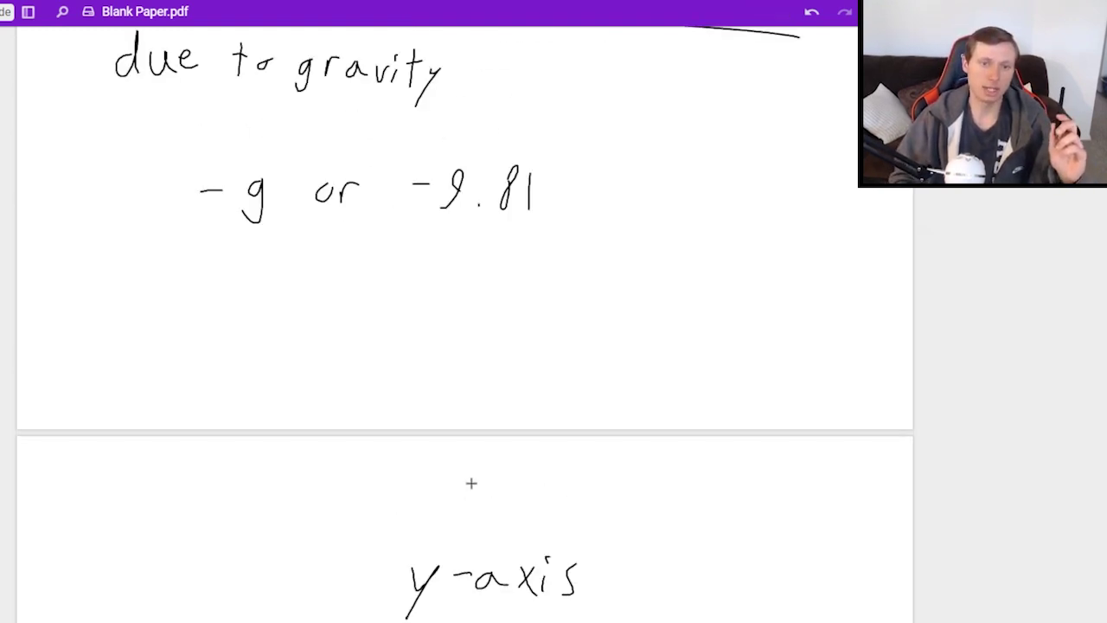
{"action": "scroll", "coordinate": [471, 483], "scroll_direction": "up", "scroll_amount": 5}
{"action": "scroll", "coordinate": [471, 482], "scroll_direction": "up", "scroll_amount": 5}
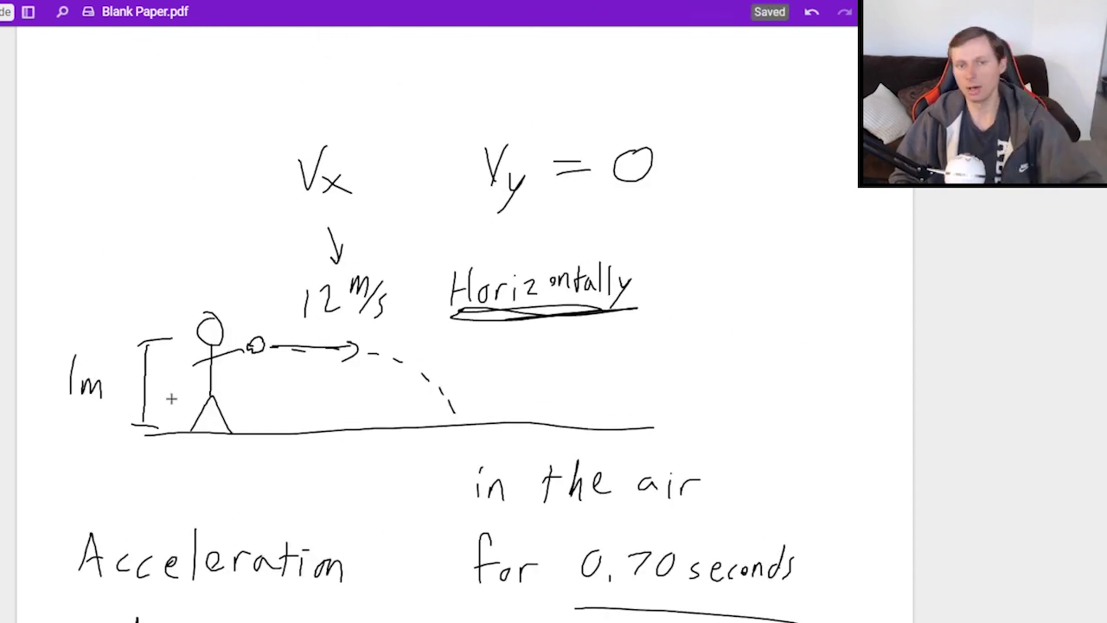
{"action": "scroll", "coordinate": [221, 402], "scroll_direction": "down", "scroll_amount": 3}
{"action": "scroll", "coordinate": [222, 402], "scroll_direction": "down", "scroll_amount": 5}
{"action": "scroll", "coordinate": [221, 402], "scroll_direction": "down", "scroll_amount": 3}
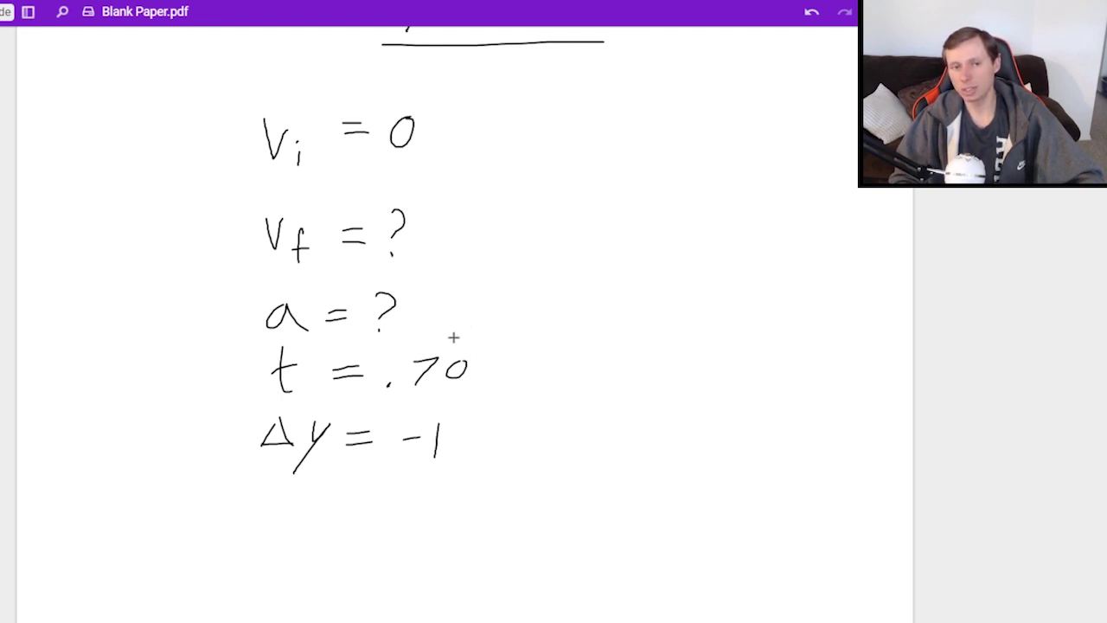
Point an arrow at a = ? and cross out the unneeded Vf = ? line
{"action": "left_click_drag", "start_coordinate": [490, 302], "coordinate": [436, 307]}
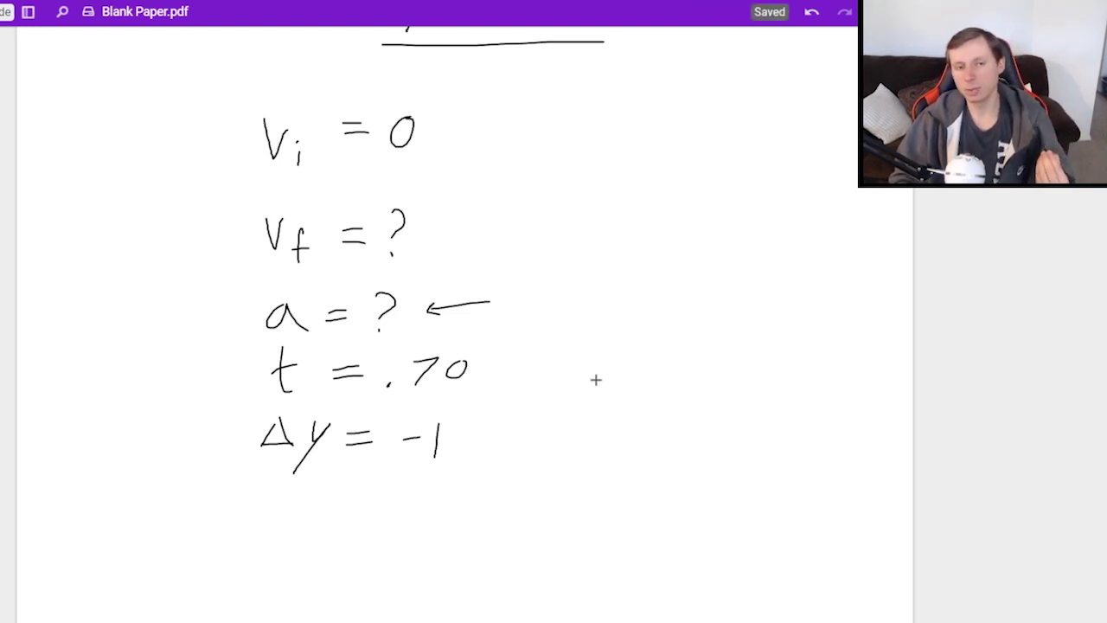
{"action": "left_click_drag", "start_coordinate": [275, 273], "coordinate": [450, 191]}
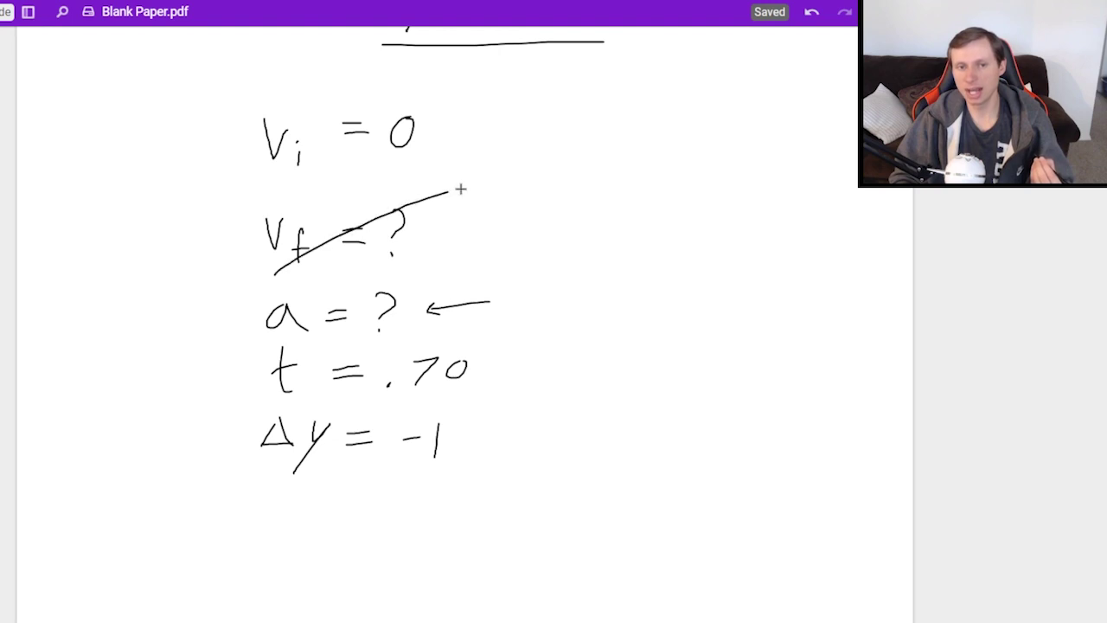
{"action": "left_click_drag", "start_coordinate": [270, 205], "coordinate": [471, 265]}
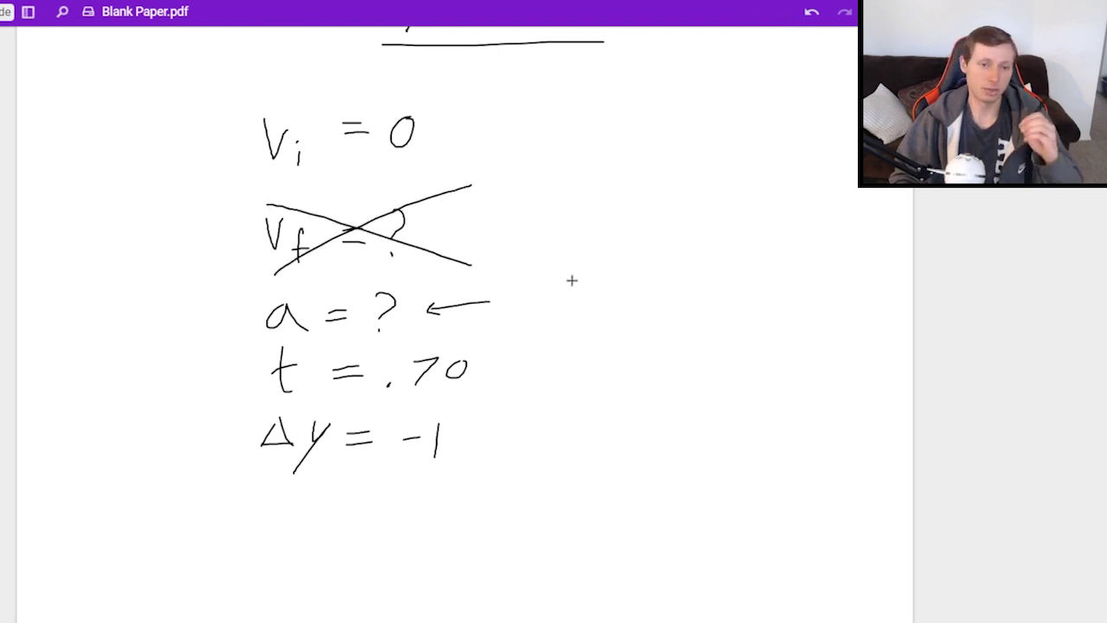
Write the kinematic equation Δy = Vi t + ½at² below the givens
{"action": "scroll", "coordinate": [433, 320], "scroll_direction": "down", "scroll_amount": 3}
{"action": "scroll", "coordinate": [294, 361], "scroll_direction": "down", "scroll_amount": 3}
{"action": "mouse_move", "coordinate": [206, 284]}
{"action": "left_mouse_down"}
{"action": "mouse_move", "coordinate": [234, 284]}
{"action": "mouse_move", "coordinate": [238, 314]}
{"action": "left_mouse_up"}
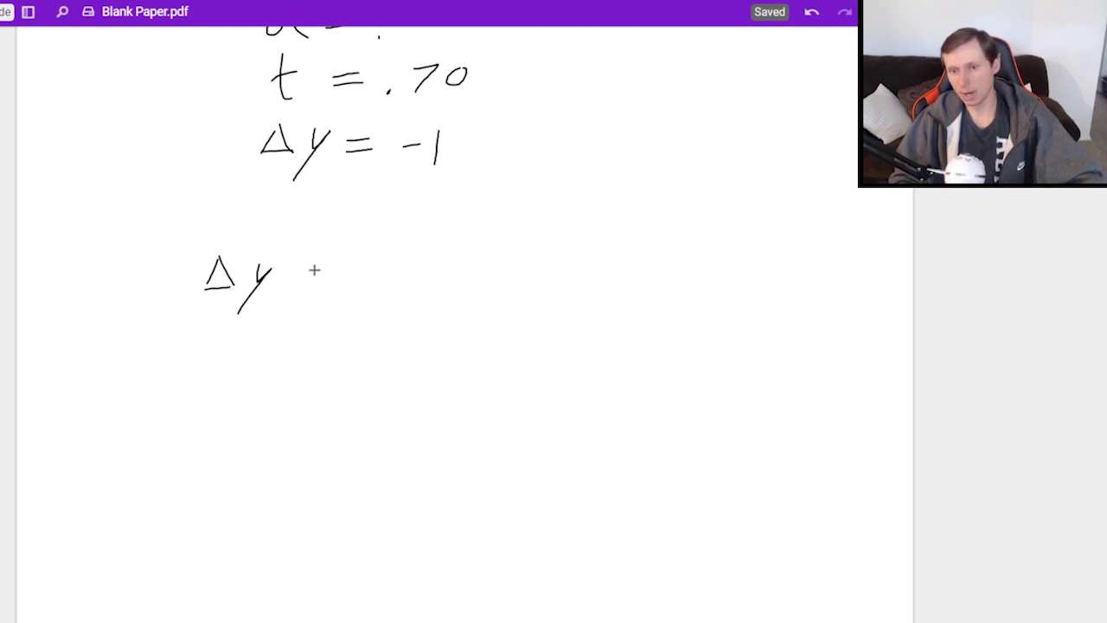
{"action": "left_click_drag", "start_coordinate": [302, 273], "coordinate": [327, 274]}
{"action": "left_click_drag", "start_coordinate": [303, 286], "coordinate": [382, 259]}
{"action": "left_click_drag", "start_coordinate": [387, 288], "coordinate": [386, 299]}
{"action": "mouse_move", "coordinate": [422, 258]}
{"action": "left_mouse_down"}
{"action": "mouse_move", "coordinate": [429, 288]}
{"action": "mouse_move", "coordinate": [442, 264]}
{"action": "mouse_move", "coordinate": [516, 271]}
{"action": "left_mouse_up"}
{"action": "mouse_move", "coordinate": [499, 261]}
{"action": "left_mouse_down"}
{"action": "mouse_move", "coordinate": [497, 282]}
{"action": "mouse_move", "coordinate": [563, 300]}
{"action": "left_mouse_up"}
{"action": "left_click_drag", "start_coordinate": [605, 265], "coordinate": [619, 287]}
{"action": "mouse_move", "coordinate": [641, 249]}
{"action": "left_mouse_down"}
{"action": "mouse_move", "coordinate": [648, 282]}
{"action": "mouse_move", "coordinate": [659, 254]}
{"action": "left_mouse_up"}
{"action": "left_click_drag", "start_coordinate": [673, 230], "coordinate": [689, 256]}
Start the substituted equation with -1 = 0(.7) +
{"action": "scroll", "coordinate": [421, 303], "scroll_direction": "down", "scroll_amount": 2}
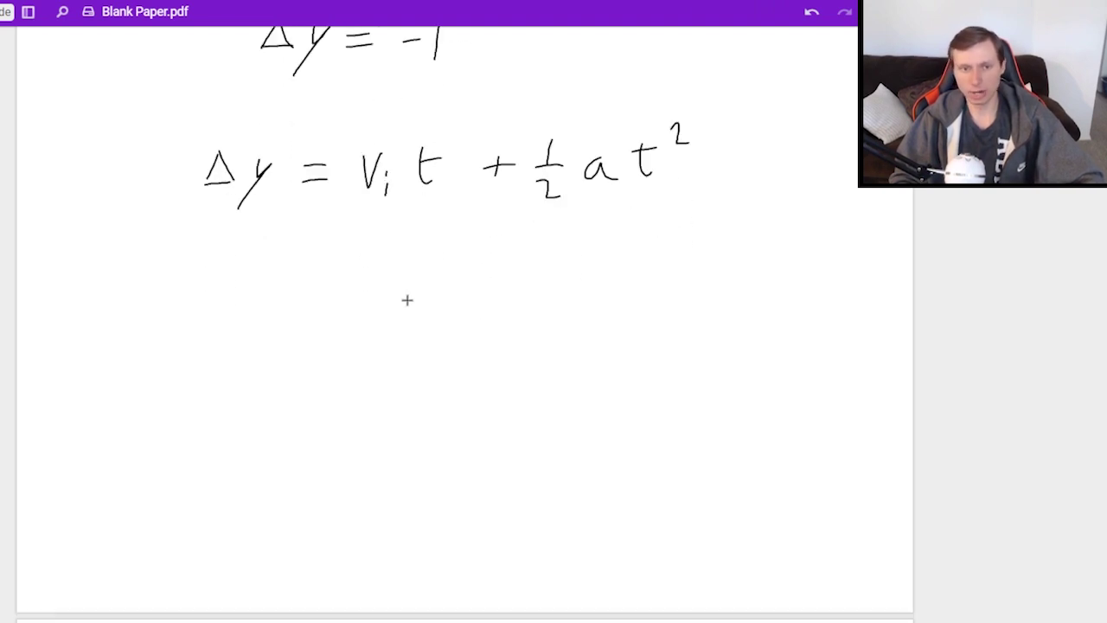
{"action": "scroll", "coordinate": [421, 303], "scroll_direction": "down", "scroll_amount": 1}
{"action": "left_click_drag", "start_coordinate": [209, 255], "coordinate": [224, 255]}
{"action": "mouse_move", "coordinate": [242, 242]}
{"action": "left_mouse_down"}
{"action": "mouse_move", "coordinate": [243, 281]}
{"action": "mouse_move", "coordinate": [289, 252]}
{"action": "left_mouse_up"}
{"action": "left_click_drag", "start_coordinate": [266, 264], "coordinate": [296, 263]}
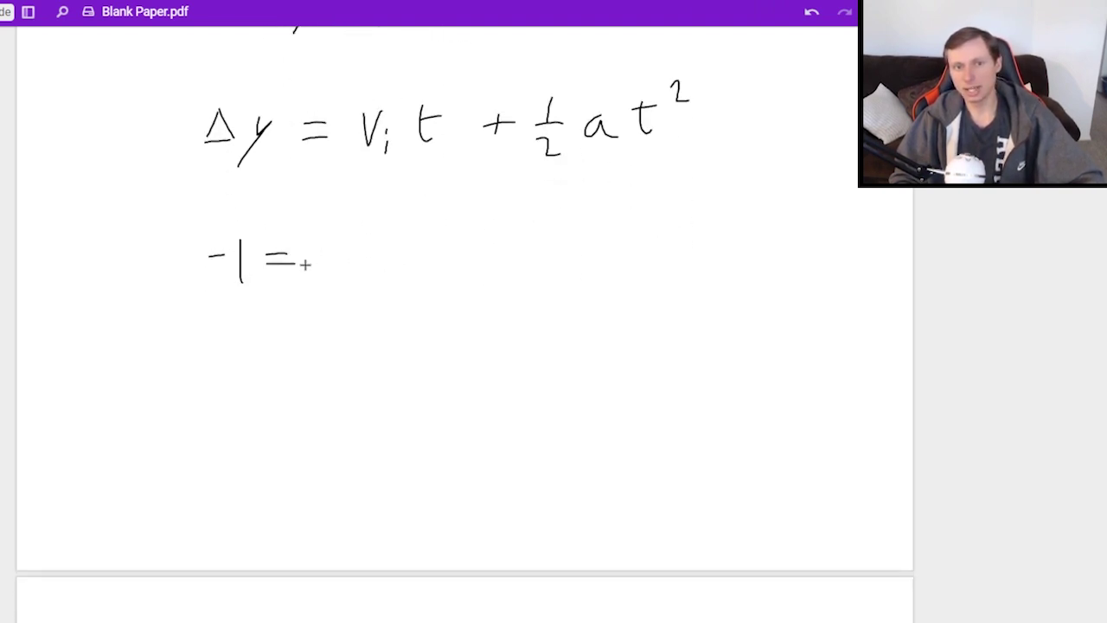
{"action": "scroll", "coordinate": [391, 284], "scroll_direction": "up", "scroll_amount": 5}
{"action": "scroll", "coordinate": [388, 295], "scroll_direction": "up", "scroll_amount": 1}
{"action": "scroll", "coordinate": [384, 292], "scroll_direction": "up", "scroll_amount": 2}
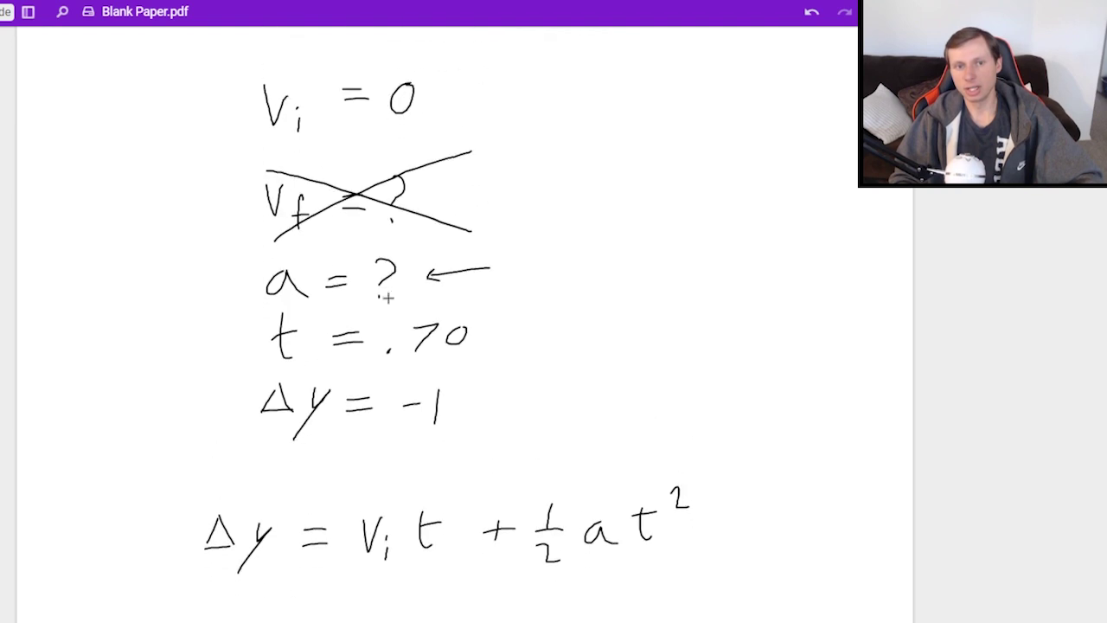
{"action": "scroll", "coordinate": [383, 291], "scroll_direction": "down", "scroll_amount": 6}
{"action": "mouse_move", "coordinate": [343, 391]}
{"action": "left_mouse_down"}
{"action": "mouse_move", "coordinate": [332, 410]}
{"action": "mouse_move", "coordinate": [342, 391]}
{"action": "mouse_move", "coordinate": [370, 424]}
{"action": "left_mouse_up"}
{"action": "mouse_move", "coordinate": [423, 373]}
{"action": "left_mouse_down"}
{"action": "mouse_move", "coordinate": [427, 426]}
{"action": "mouse_move", "coordinate": [490, 391]}
{"action": "left_mouse_up"}
{"action": "left_click_drag", "start_coordinate": [472, 378], "coordinate": [470, 409]}
Finish the substitution with ½a(.7)², giving -1 = 0(.7) + ½a(.7)²
{"action": "left_click_drag", "start_coordinate": [535, 370], "coordinate": [545, 402]}
{"action": "left_click_drag", "start_coordinate": [529, 416], "coordinate": [541, 429]}
{"action": "left_click_drag", "start_coordinate": [581, 392], "coordinate": [576, 413]}
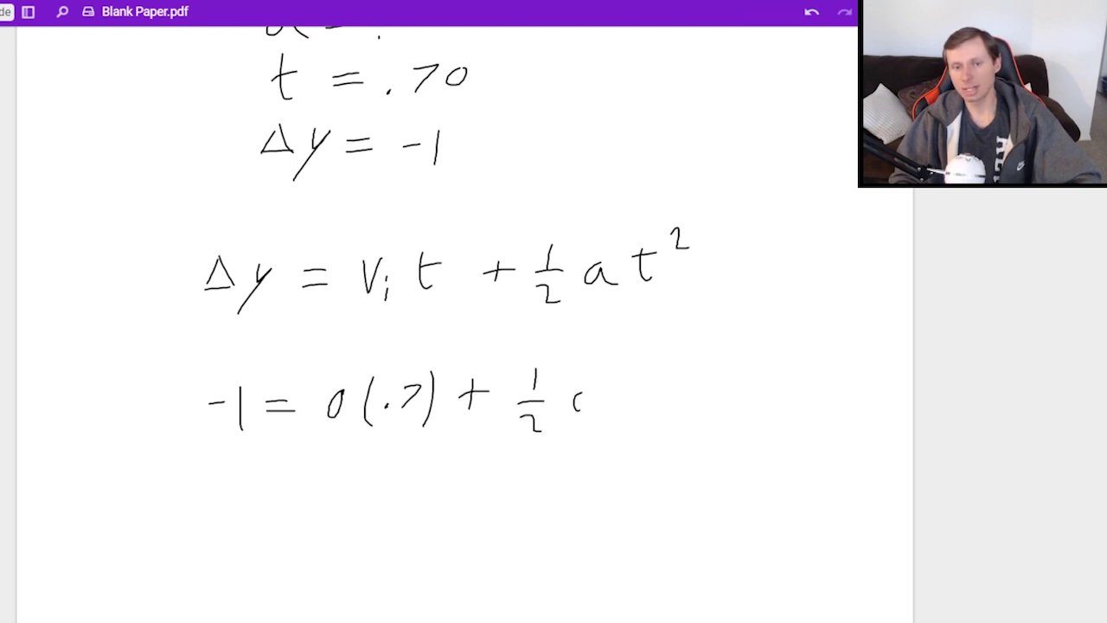
{"action": "left_click", "coordinate": [642, 414]}
{"action": "mouse_move", "coordinate": [630, 375]}
{"action": "left_mouse_down"}
{"action": "mouse_move", "coordinate": [618, 429]}
{"action": "mouse_move", "coordinate": [668, 410]}
{"action": "left_mouse_up"}
{"action": "left_click_drag", "start_coordinate": [688, 374], "coordinate": [689, 432]}
{"action": "left_click_drag", "start_coordinate": [716, 366], "coordinate": [738, 380]}
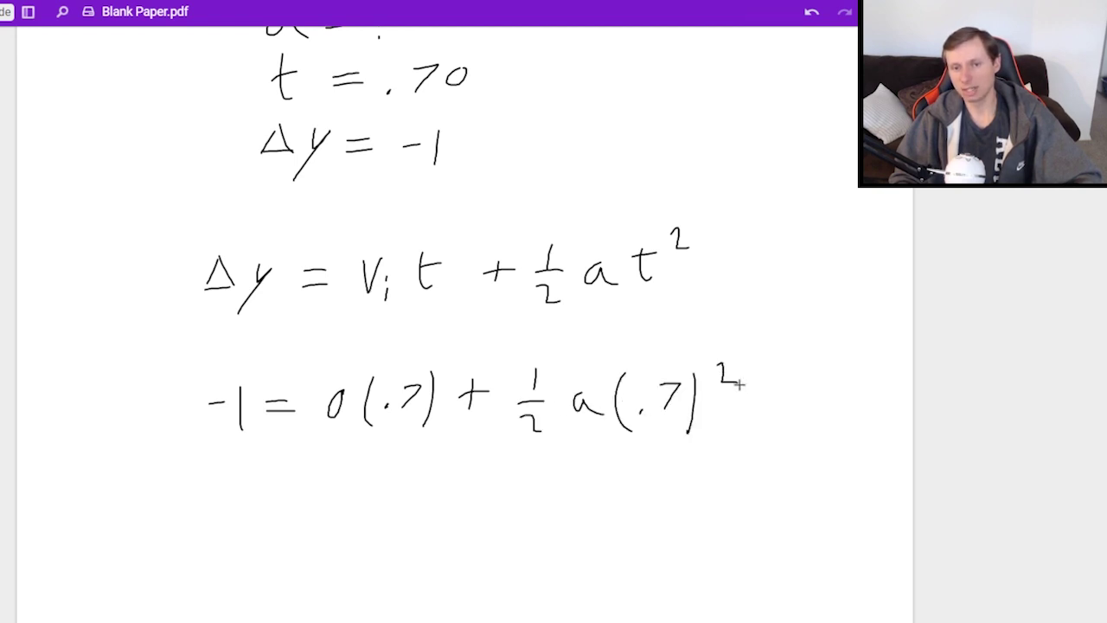
{"action": "scroll", "coordinate": [430, 453], "scroll_direction": "down", "scroll_amount": 3}
{"action": "scroll", "coordinate": [400, 386], "scroll_direction": "down", "scroll_amount": 1}
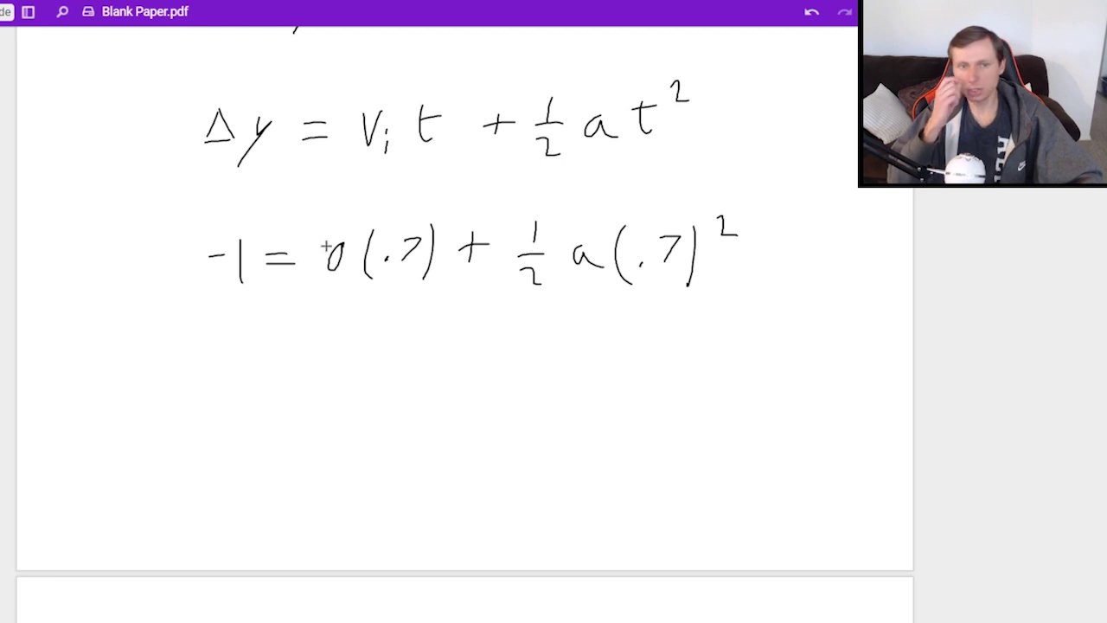
Cross out the zero initial-velocity term and write -1 = ½a(.7)²
{"action": "mouse_move", "coordinate": [320, 310]}
{"action": "left_mouse_down"}
{"action": "mouse_move", "coordinate": [412, 210]}
{"action": "mouse_move", "coordinate": [408, 226]}
{"action": "left_mouse_up"}
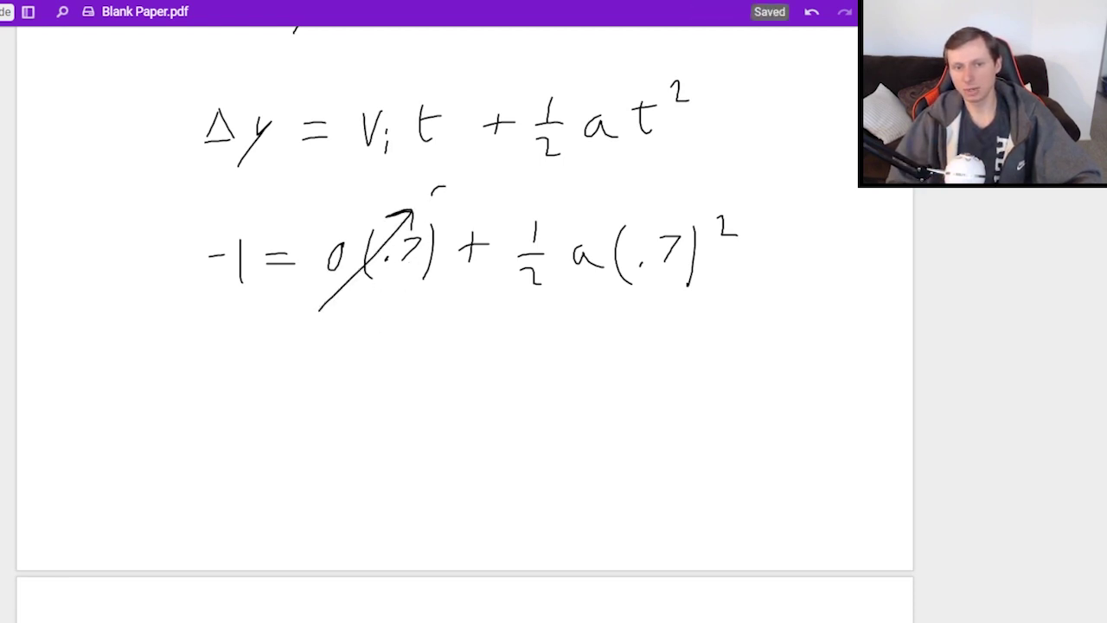
{"action": "left_click_drag", "start_coordinate": [249, 410], "coordinate": [274, 408]}
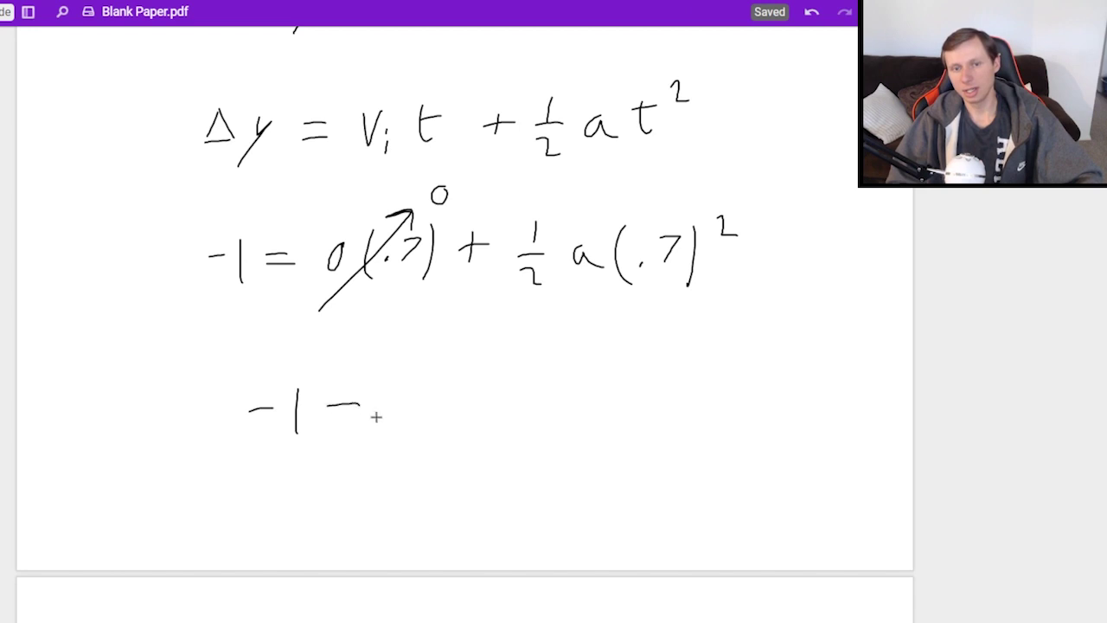
{"action": "left_click_drag", "start_coordinate": [329, 416], "coordinate": [360, 415]}
{"action": "mouse_move", "coordinate": [436, 375]}
{"action": "left_mouse_down"}
{"action": "mouse_move", "coordinate": [436, 404]}
{"action": "mouse_move", "coordinate": [455, 405]}
{"action": "left_mouse_up"}
{"action": "left_click_drag", "start_coordinate": [430, 424], "coordinate": [461, 441]}
{"action": "left_click_drag", "start_coordinate": [523, 398], "coordinate": [536, 417]}
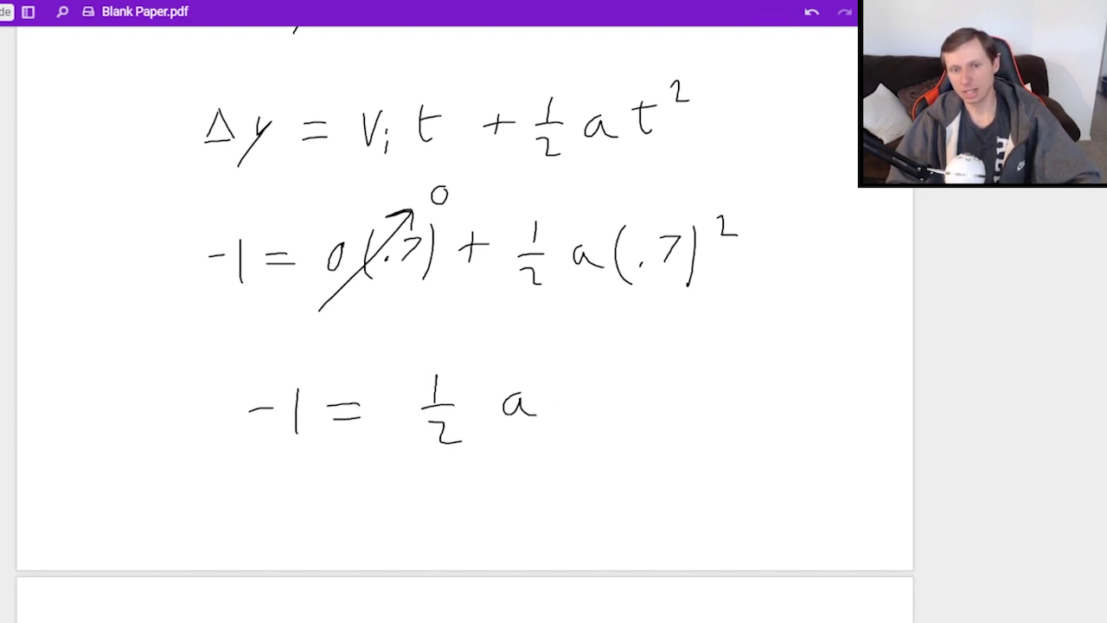
{"action": "mouse_move", "coordinate": [564, 379]}
{"action": "left_mouse_down"}
{"action": "mouse_move", "coordinate": [561, 426]}
{"action": "mouse_move", "coordinate": [577, 411]}
{"action": "left_mouse_up"}
{"action": "mouse_move", "coordinate": [598, 388]}
{"action": "left_mouse_down"}
{"action": "mouse_move", "coordinate": [607, 415]}
{"action": "mouse_move", "coordinate": [629, 429]}
{"action": "left_mouse_up"}
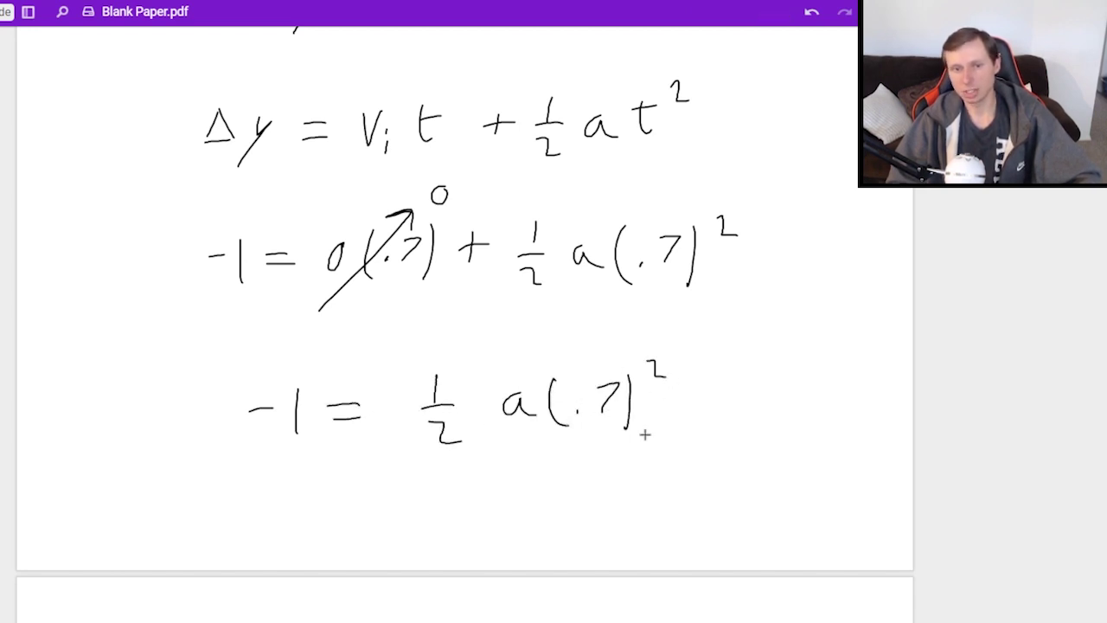
Write the next line -1 = ½a(.49) below it
{"action": "scroll", "coordinate": [587, 269], "scroll_direction": "down", "scroll_amount": 3}
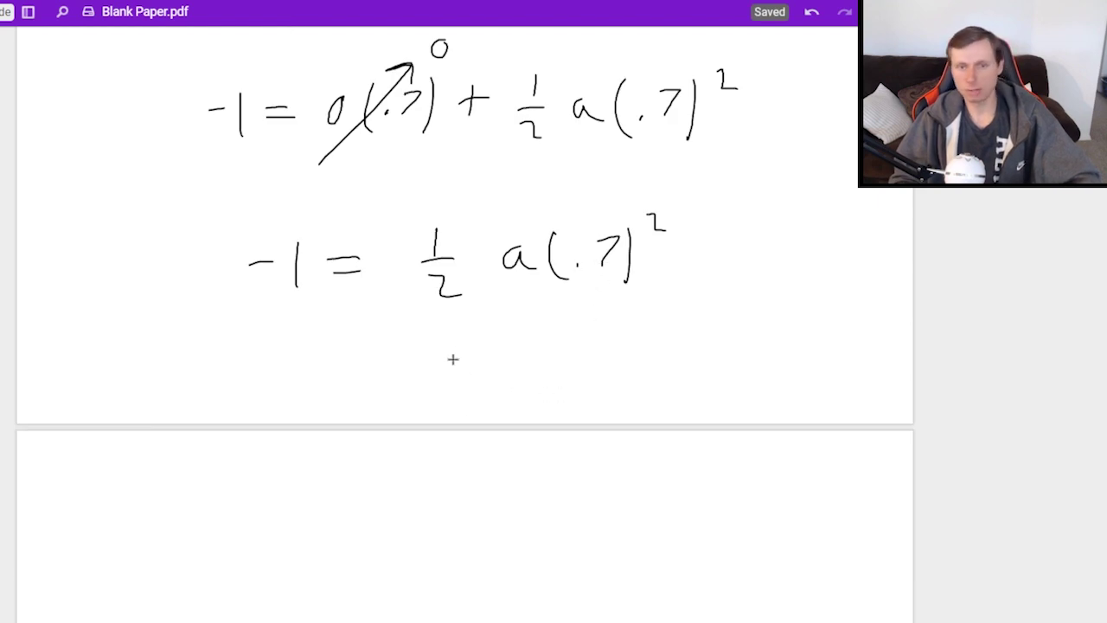
{"action": "left_click_drag", "start_coordinate": [443, 377], "coordinate": [467, 393]}
{"action": "mouse_move", "coordinate": [506, 355]}
{"action": "left_mouse_down"}
{"action": "mouse_move", "coordinate": [496, 374]}
{"action": "mouse_move", "coordinate": [524, 372]}
{"action": "left_mouse_up"}
{"action": "left_click_drag", "start_coordinate": [555, 329], "coordinate": [543, 366]}
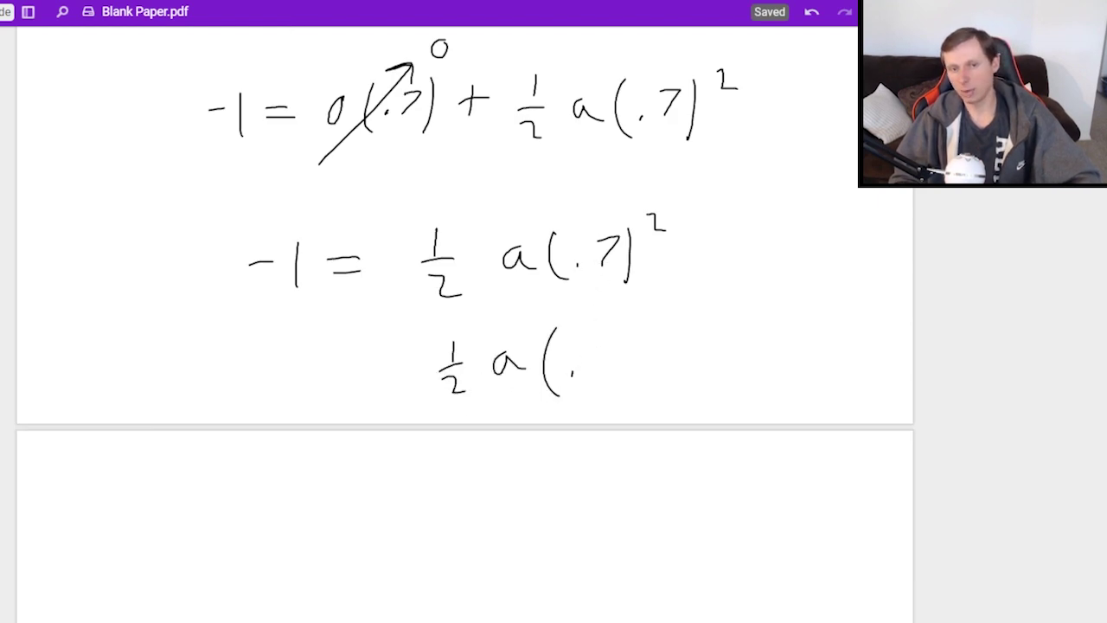
{"action": "left_click_drag", "start_coordinate": [599, 341], "coordinate": [612, 363]}
{"action": "mouse_move", "coordinate": [607, 339]}
{"action": "left_mouse_down"}
{"action": "mouse_move", "coordinate": [605, 373]}
{"action": "mouse_move", "coordinate": [619, 375]}
{"action": "left_mouse_up"}
{"action": "left_click_drag", "start_coordinate": [640, 337], "coordinate": [646, 377]}
{"action": "left_click_drag", "start_coordinate": [360, 366], "coordinate": [382, 377]}
{"action": "left_click_drag", "start_coordinate": [274, 367], "coordinate": [294, 367]}
{"action": "left_click_drag", "start_coordinate": [312, 349], "coordinate": [315, 395]}
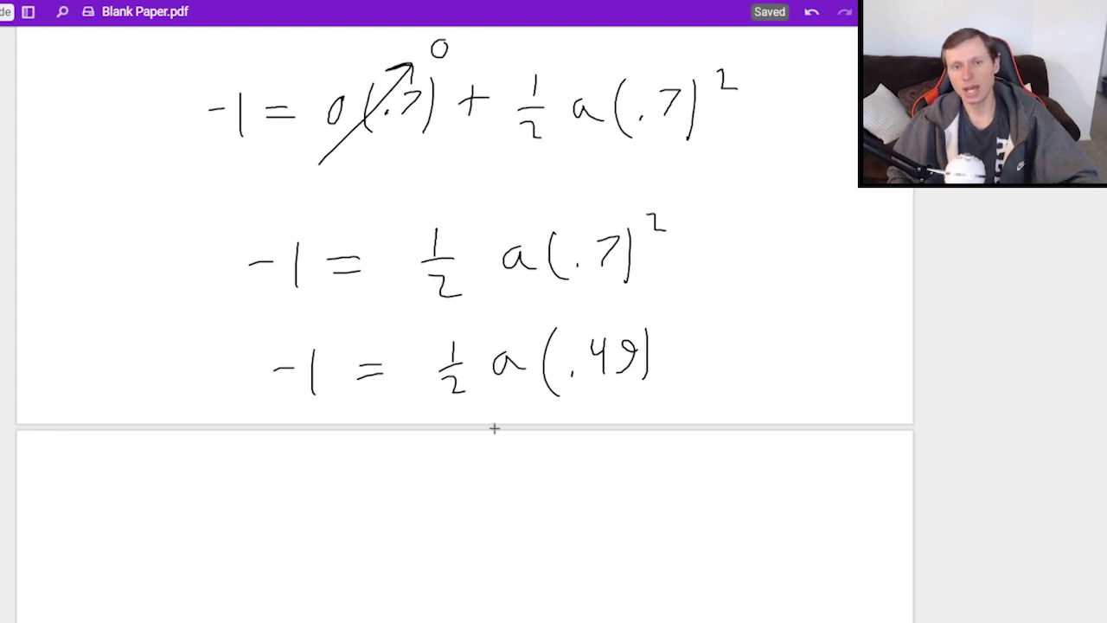
Write -1 = .245a, divide both sides by .245, and begin writing a = -4
{"action": "left_click_drag", "start_coordinate": [361, 509], "coordinate": [389, 508]}
{"action": "left_click_drag", "start_coordinate": [362, 521], "coordinate": [389, 519]}
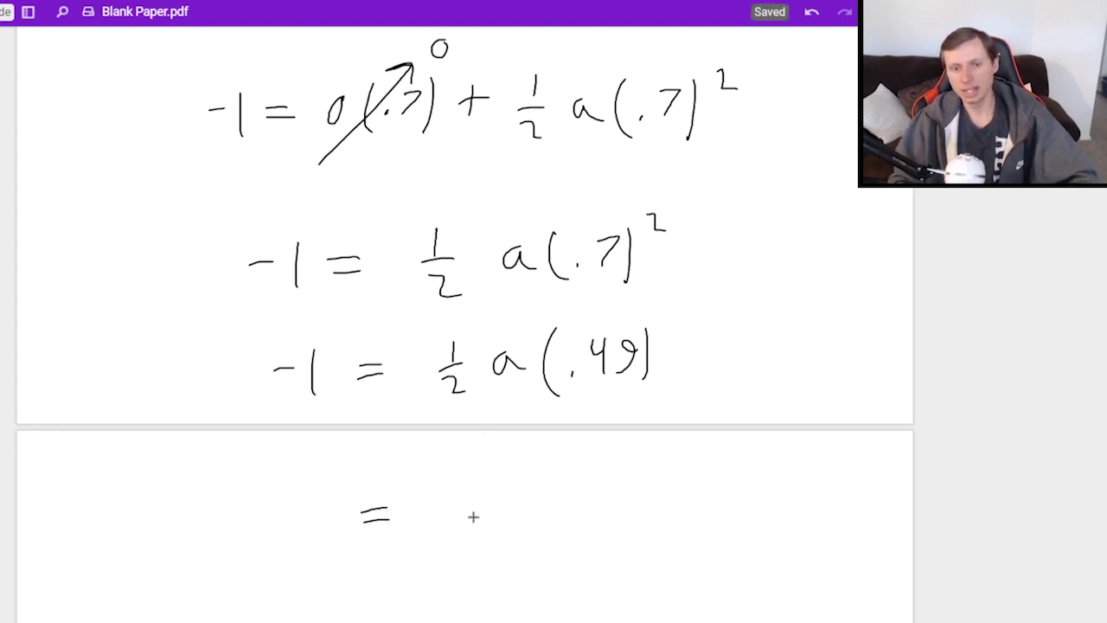
{"action": "scroll", "coordinate": [481, 511], "scroll_direction": "down", "scroll_amount": 3}
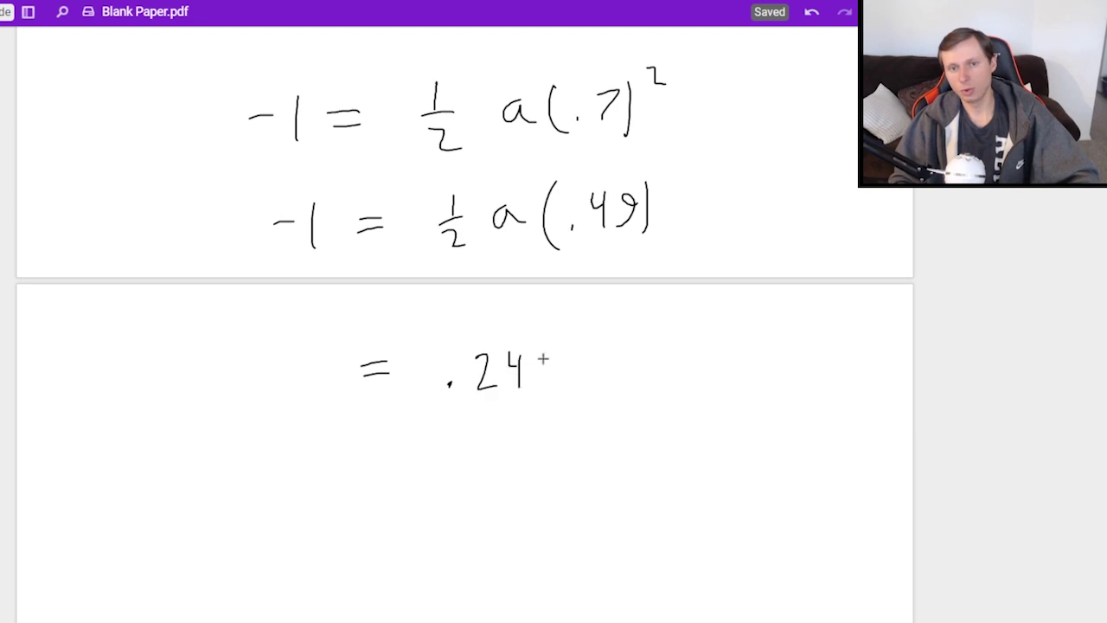
{"action": "left_click_drag", "start_coordinate": [578, 368], "coordinate": [619, 388]}
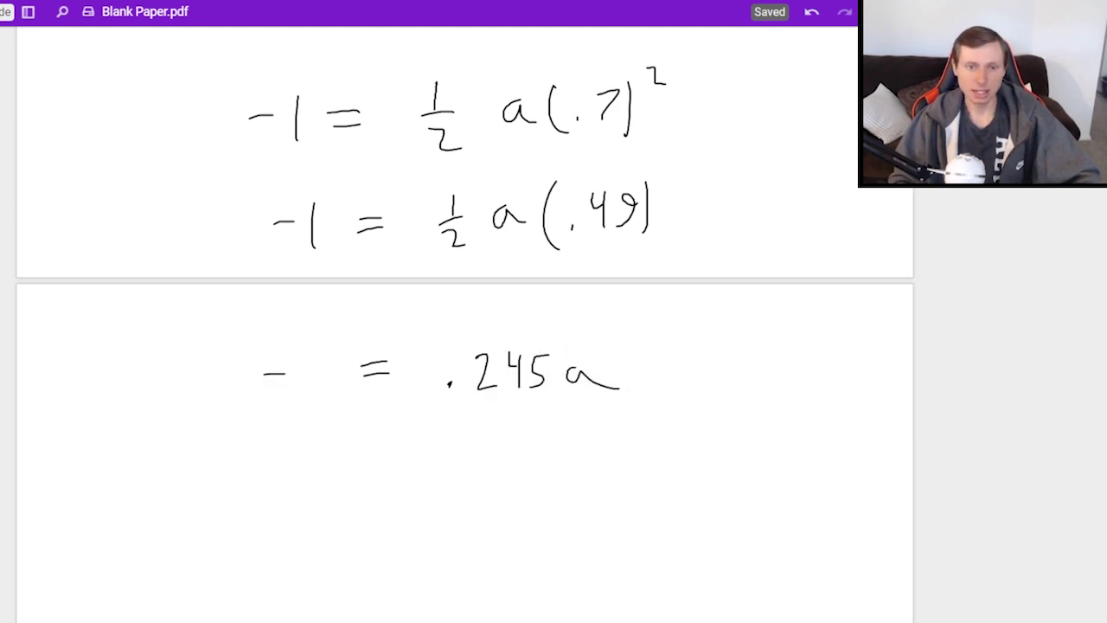
{"action": "left_click_drag", "start_coordinate": [312, 347], "coordinate": [312, 401]}
{"action": "left_click_drag", "start_coordinate": [411, 418], "coordinate": [632, 408]}
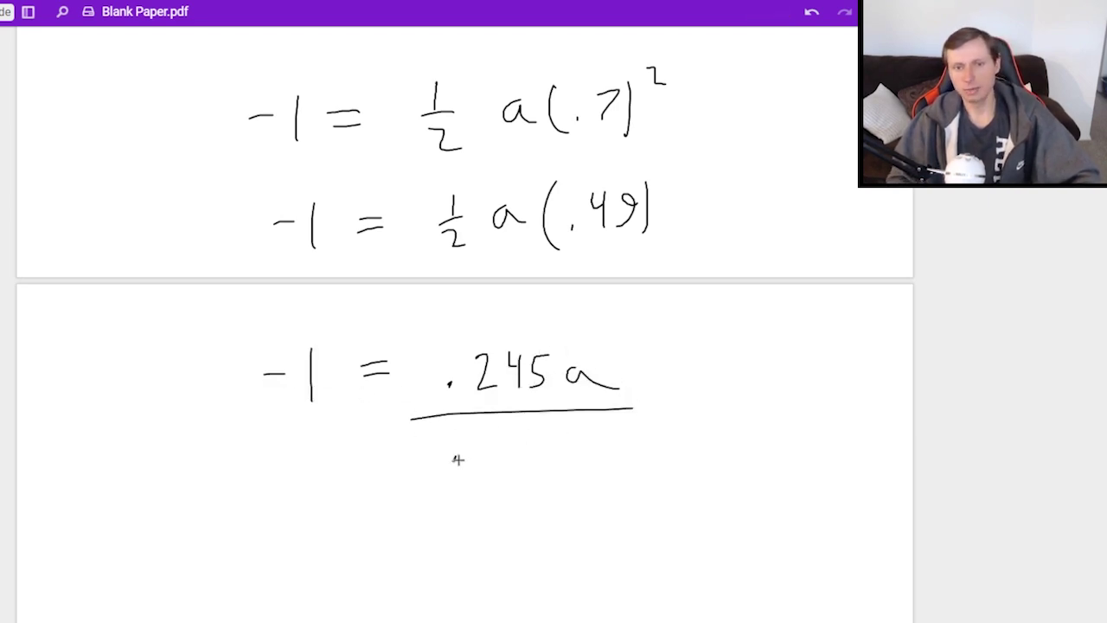
{"action": "left_click_drag", "start_coordinate": [534, 435], "coordinate": [521, 462]}
{"action": "left_click_drag", "start_coordinate": [229, 430], "coordinate": [366, 418]}
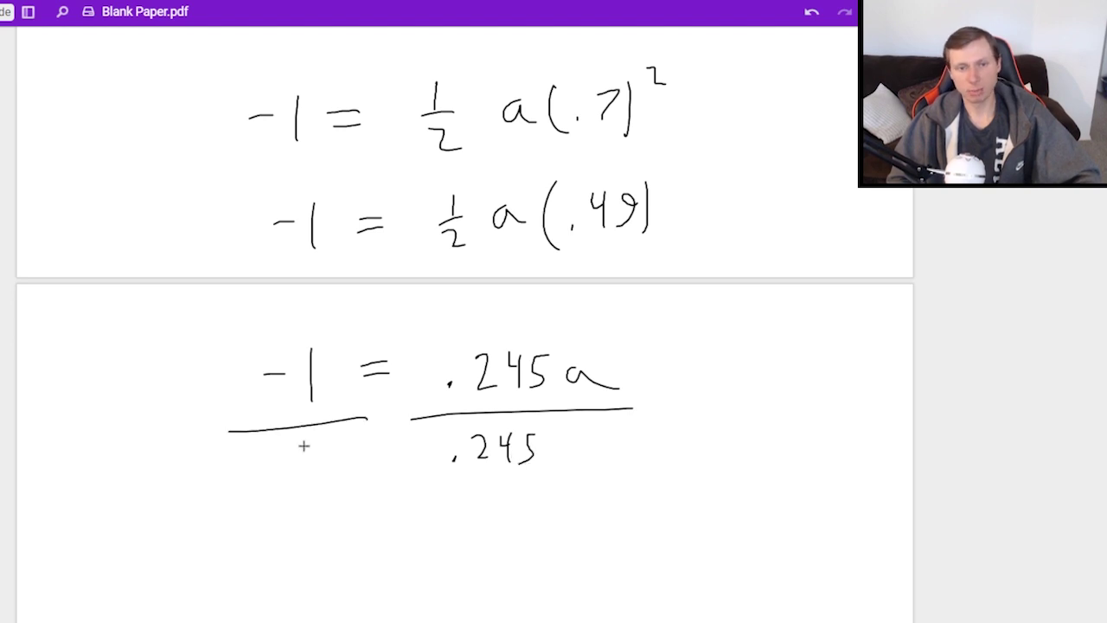
{"action": "mouse_move", "coordinate": [320, 448]}
{"action": "left_mouse_down"}
{"action": "mouse_move", "coordinate": [320, 486]}
{"action": "mouse_move", "coordinate": [339, 484]}
{"action": "left_mouse_up"}
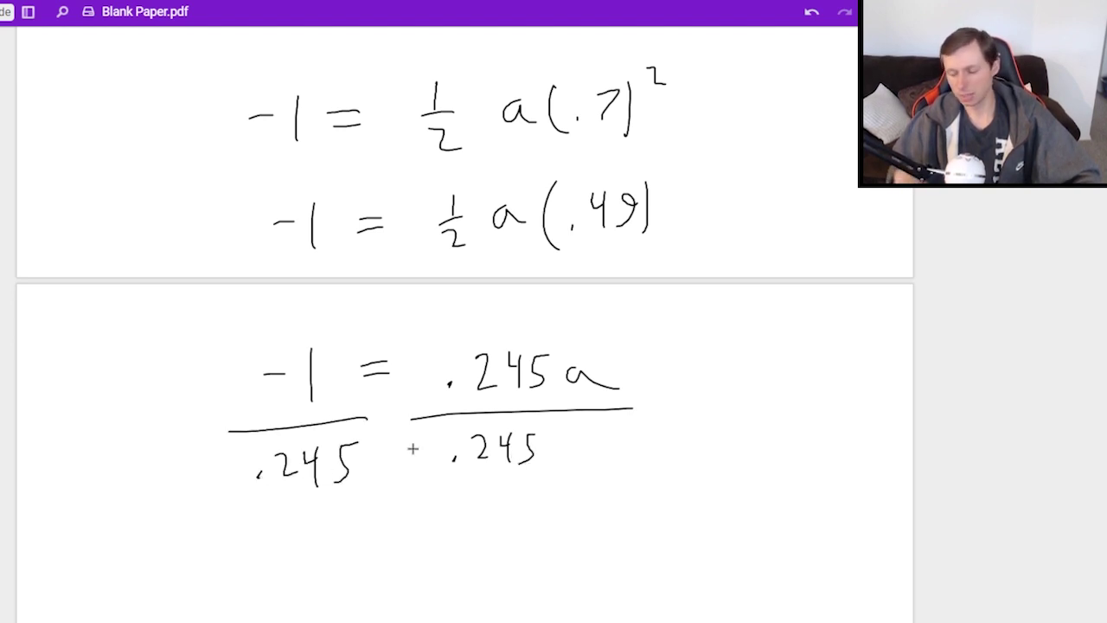
{"action": "scroll", "coordinate": [336, 424], "scroll_direction": "down", "scroll_amount": 3}
{"action": "mouse_move", "coordinate": [320, 424]}
{"action": "left_mouse_down"}
{"action": "mouse_move", "coordinate": [314, 446]}
{"action": "mouse_move", "coordinate": [376, 441]}
{"action": "left_mouse_up"}
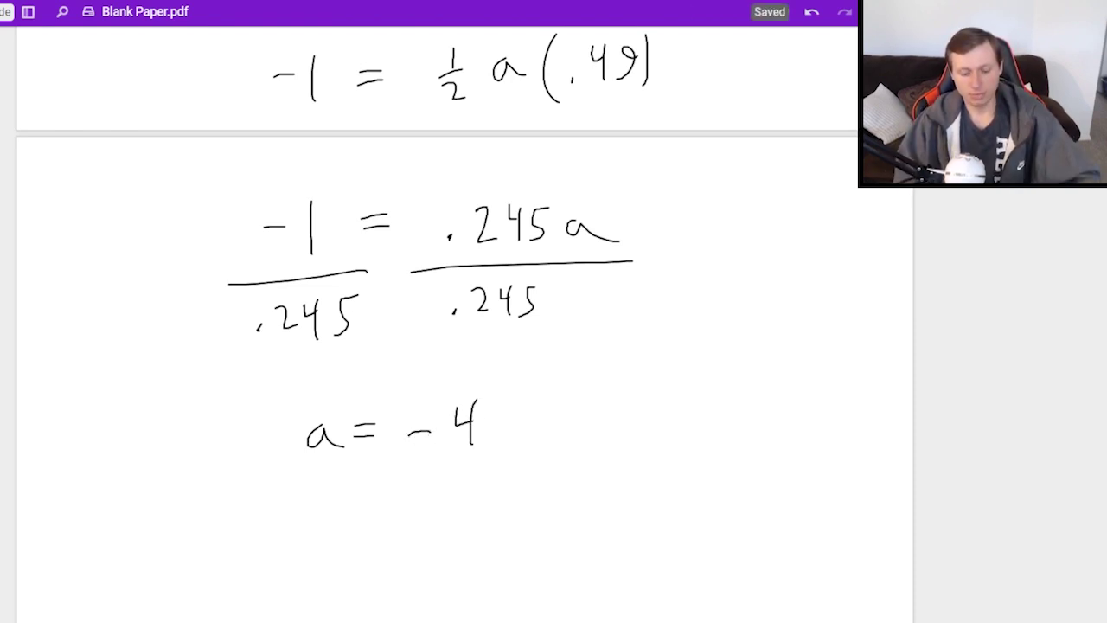
Extend the answer to a = -4.08 m/s² and circle it
{"action": "left_click", "coordinate": [491, 439]}
{"action": "mouse_move", "coordinate": [531, 404]}
{"action": "left_mouse_down"}
{"action": "mouse_move", "coordinate": [622, 400]}
{"action": "mouse_move", "coordinate": [633, 415]}
{"action": "left_mouse_up"}
{"action": "mouse_move", "coordinate": [654, 391]}
{"action": "left_mouse_down"}
{"action": "mouse_move", "coordinate": [618, 446]}
{"action": "mouse_move", "coordinate": [640, 450]}
{"action": "left_mouse_up"}
{"action": "left_click_drag", "start_coordinate": [680, 414], "coordinate": [692, 424]}
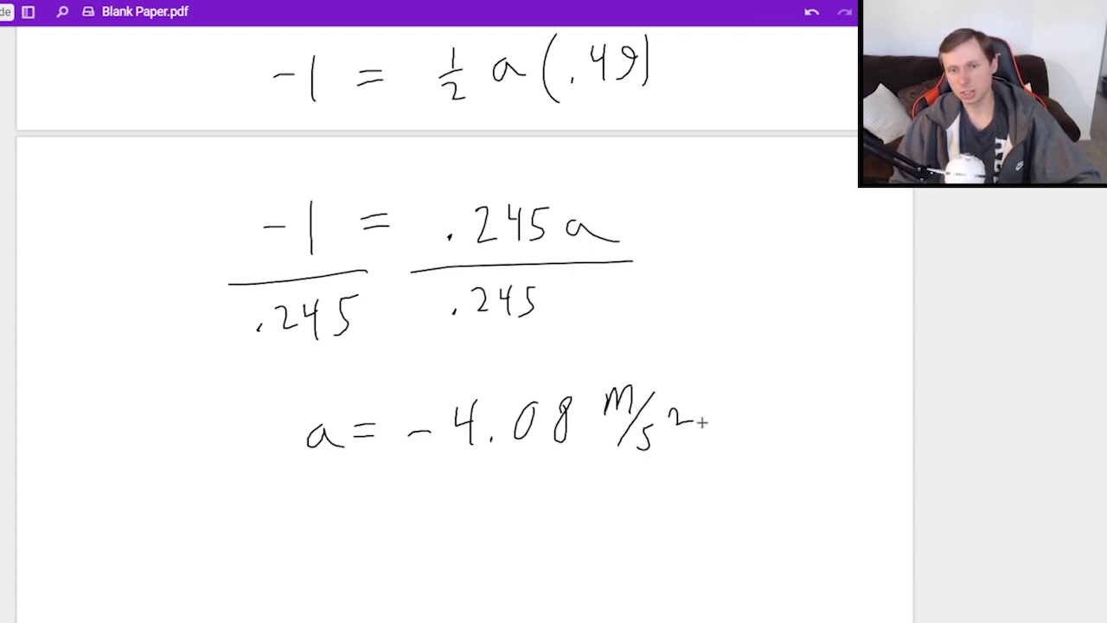
{"action": "mouse_move", "coordinate": [543, 364]}
{"action": "left_mouse_down"}
{"action": "mouse_move", "coordinate": [425, 371]}
{"action": "mouse_move", "coordinate": [787, 389]}
{"action": "mouse_move", "coordinate": [354, 370]}
{"action": "left_mouse_up"}
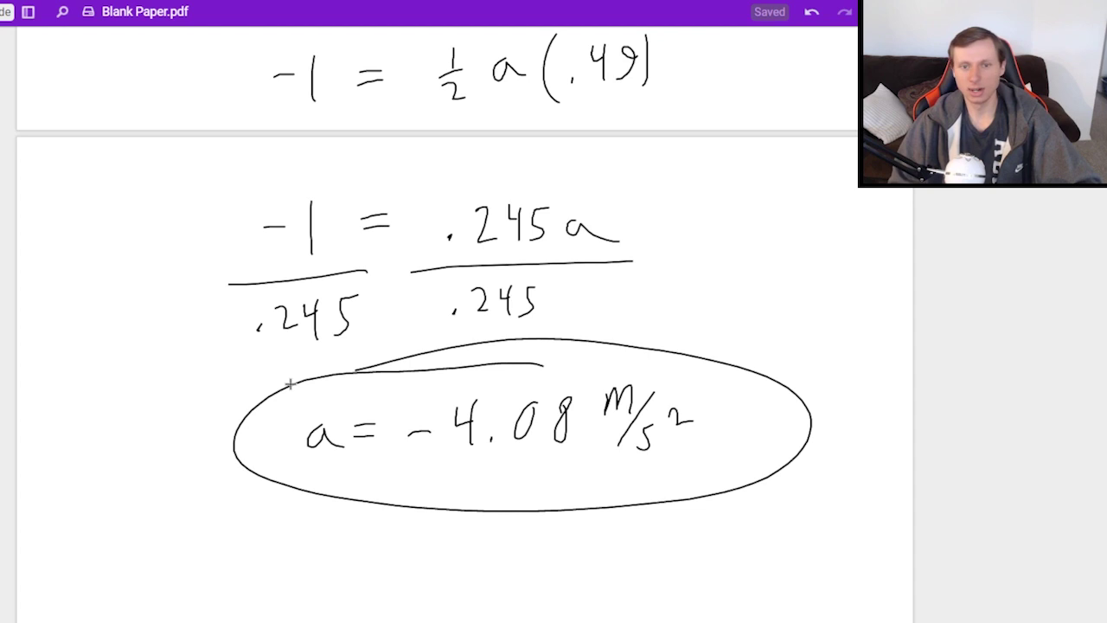
Start writing -9.81 below the circled answer for comparison
{"action": "mouse_move", "coordinate": [479, 569]}
{"action": "left_mouse_down"}
{"action": "mouse_move", "coordinate": [510, 564]}
{"action": "mouse_move", "coordinate": [534, 578]}
{"action": "left_mouse_up"}
{"action": "left_click", "coordinate": [563, 574]}
{"action": "left_click_drag", "start_coordinate": [599, 543], "coordinate": [613, 578]}
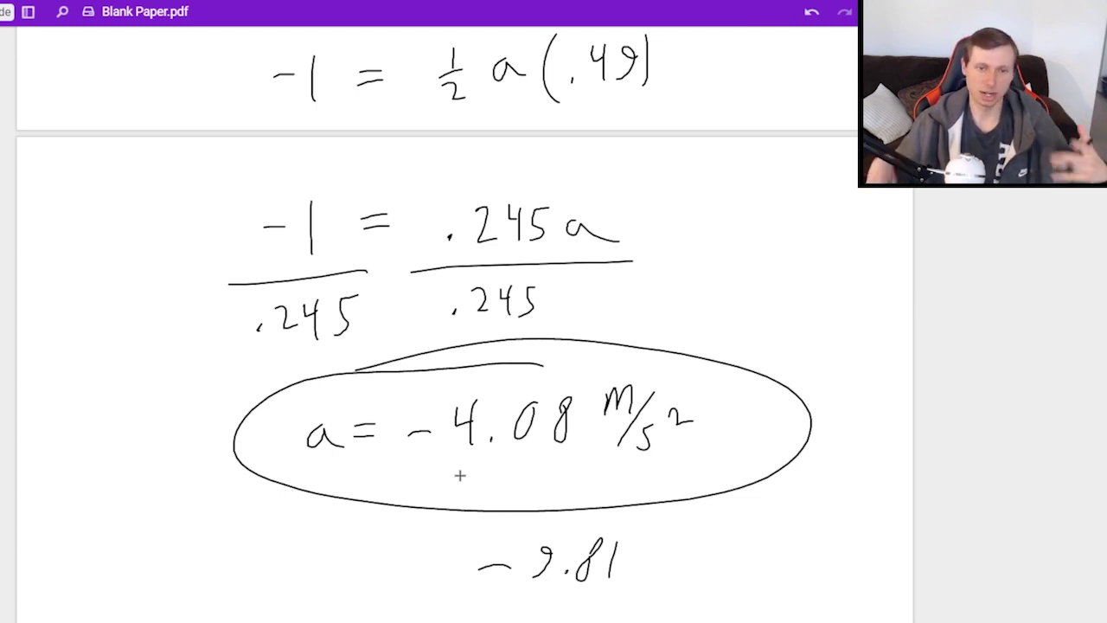
Circle Δy = -1 among the y-axis givens, then return to the answer
{"action": "scroll", "coordinate": [398, 399], "scroll_direction": "up", "scroll_amount": 3}
{"action": "scroll", "coordinate": [398, 399], "scroll_direction": "down", "scroll_amount": 3}
{"action": "scroll", "coordinate": [412, 228], "scroll_direction": "down", "scroll_amount": 3}
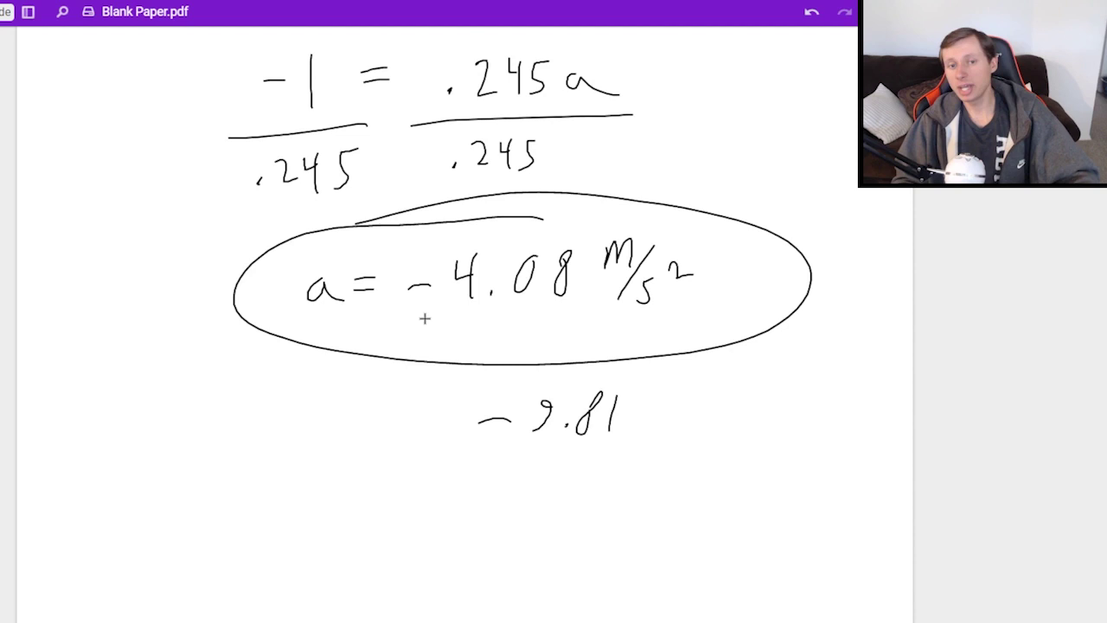
{"action": "scroll", "coordinate": [427, 307], "scroll_direction": "up", "scroll_amount": 3}
{"action": "scroll", "coordinate": [433, 302], "scroll_direction": "up", "scroll_amount": 6}
{"action": "scroll", "coordinate": [437, 299], "scroll_direction": "up", "scroll_amount": 4}
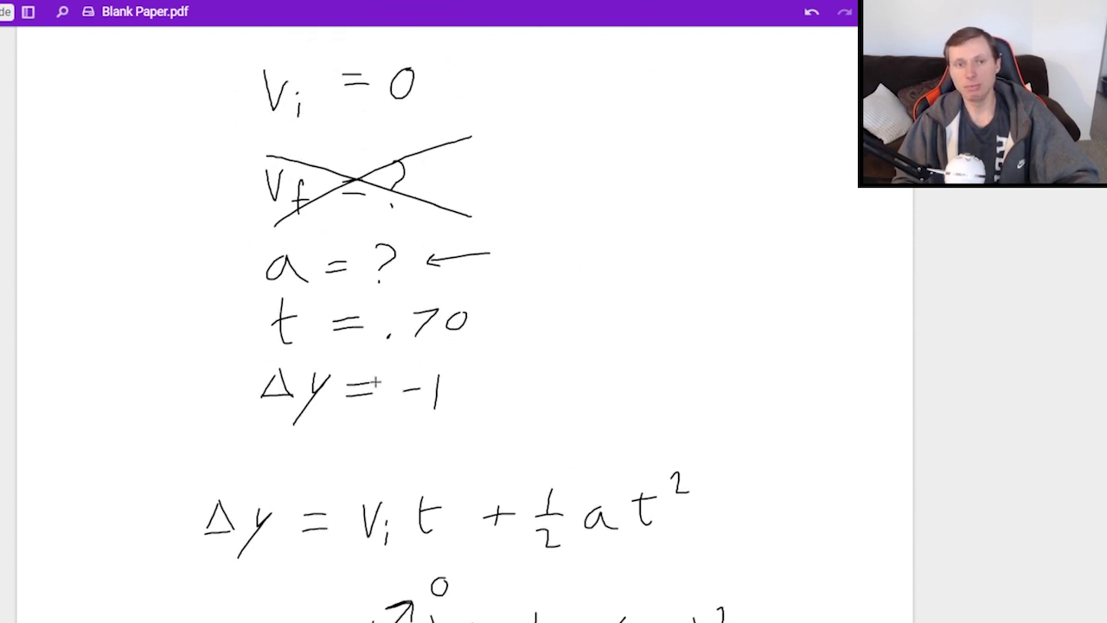
{"action": "scroll", "coordinate": [432, 407], "scroll_direction": "up", "scroll_amount": 1}
{"action": "mouse_move", "coordinate": [432, 407]}
{"action": "left_mouse_down"}
{"action": "mouse_move", "coordinate": [458, 413]}
{"action": "mouse_move", "coordinate": [346, 394]}
{"action": "left_mouse_up"}
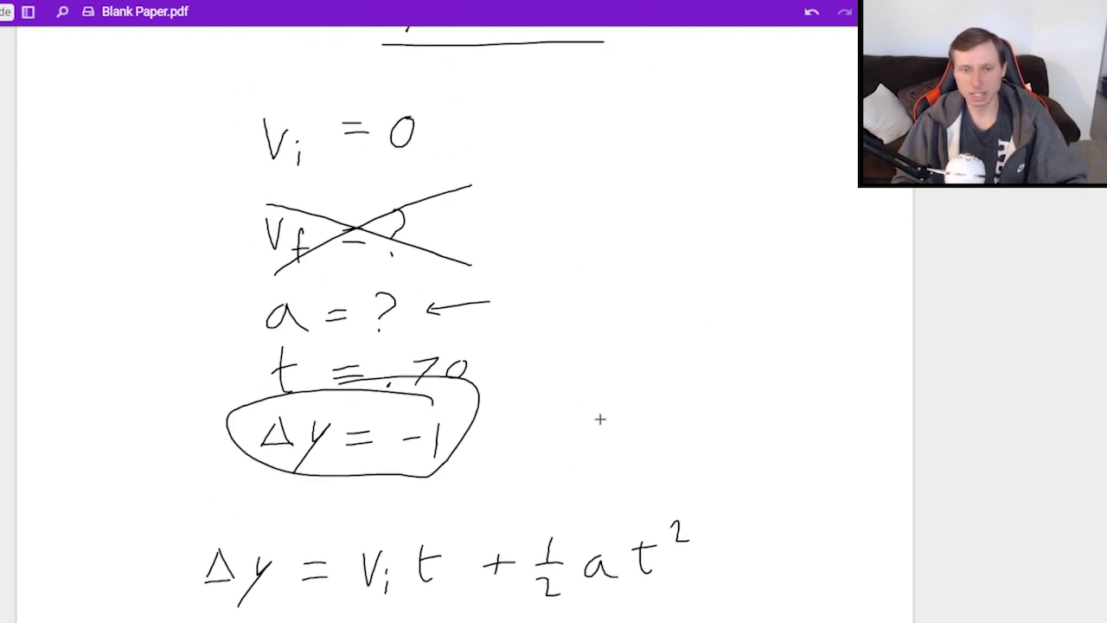
{"action": "scroll", "coordinate": [600, 418], "scroll_direction": "down", "scroll_amount": 5}
{"action": "scroll", "coordinate": [600, 418], "scroll_direction": "down", "scroll_amount": 7}
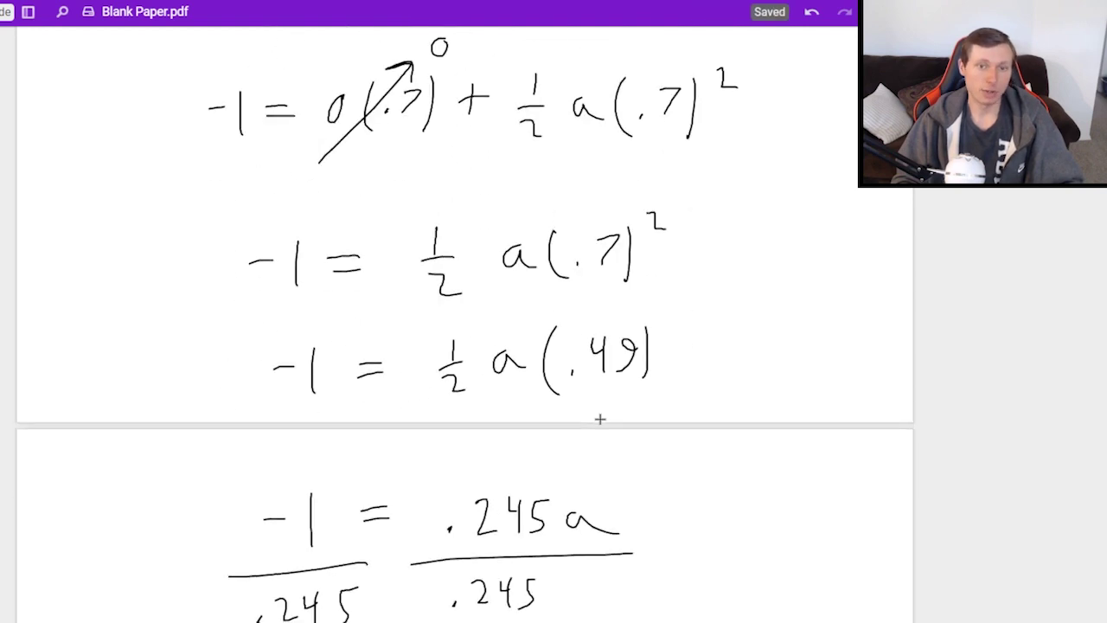
{"action": "scroll", "coordinate": [601, 419], "scroll_direction": "down", "scroll_amount": 6}
{"action": "scroll", "coordinate": [601, 418], "scroll_direction": "down", "scroll_amount": 3}
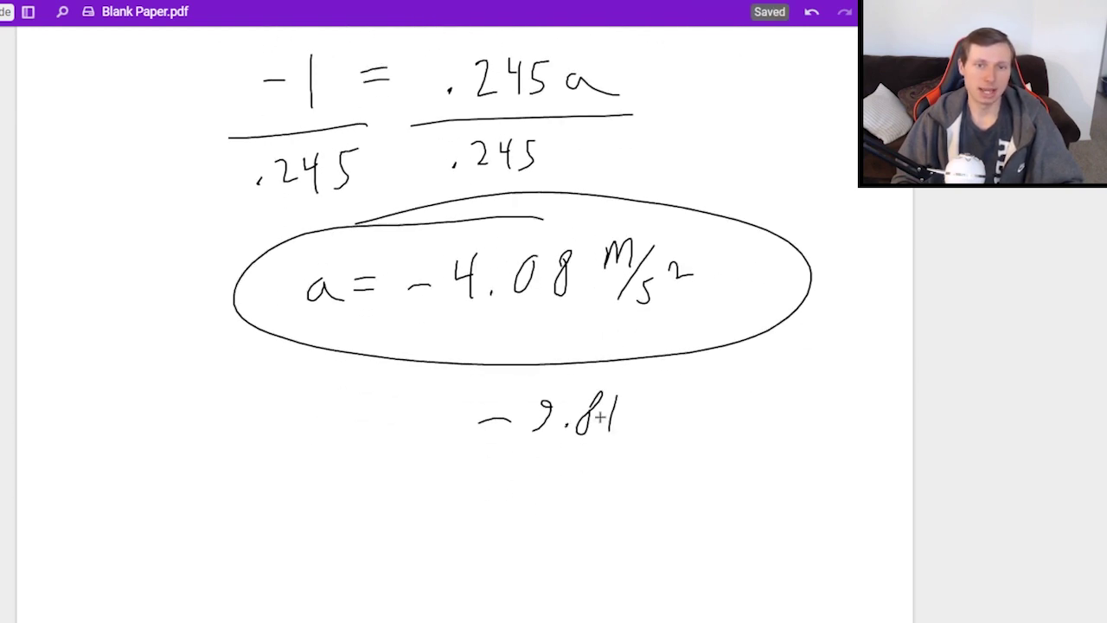